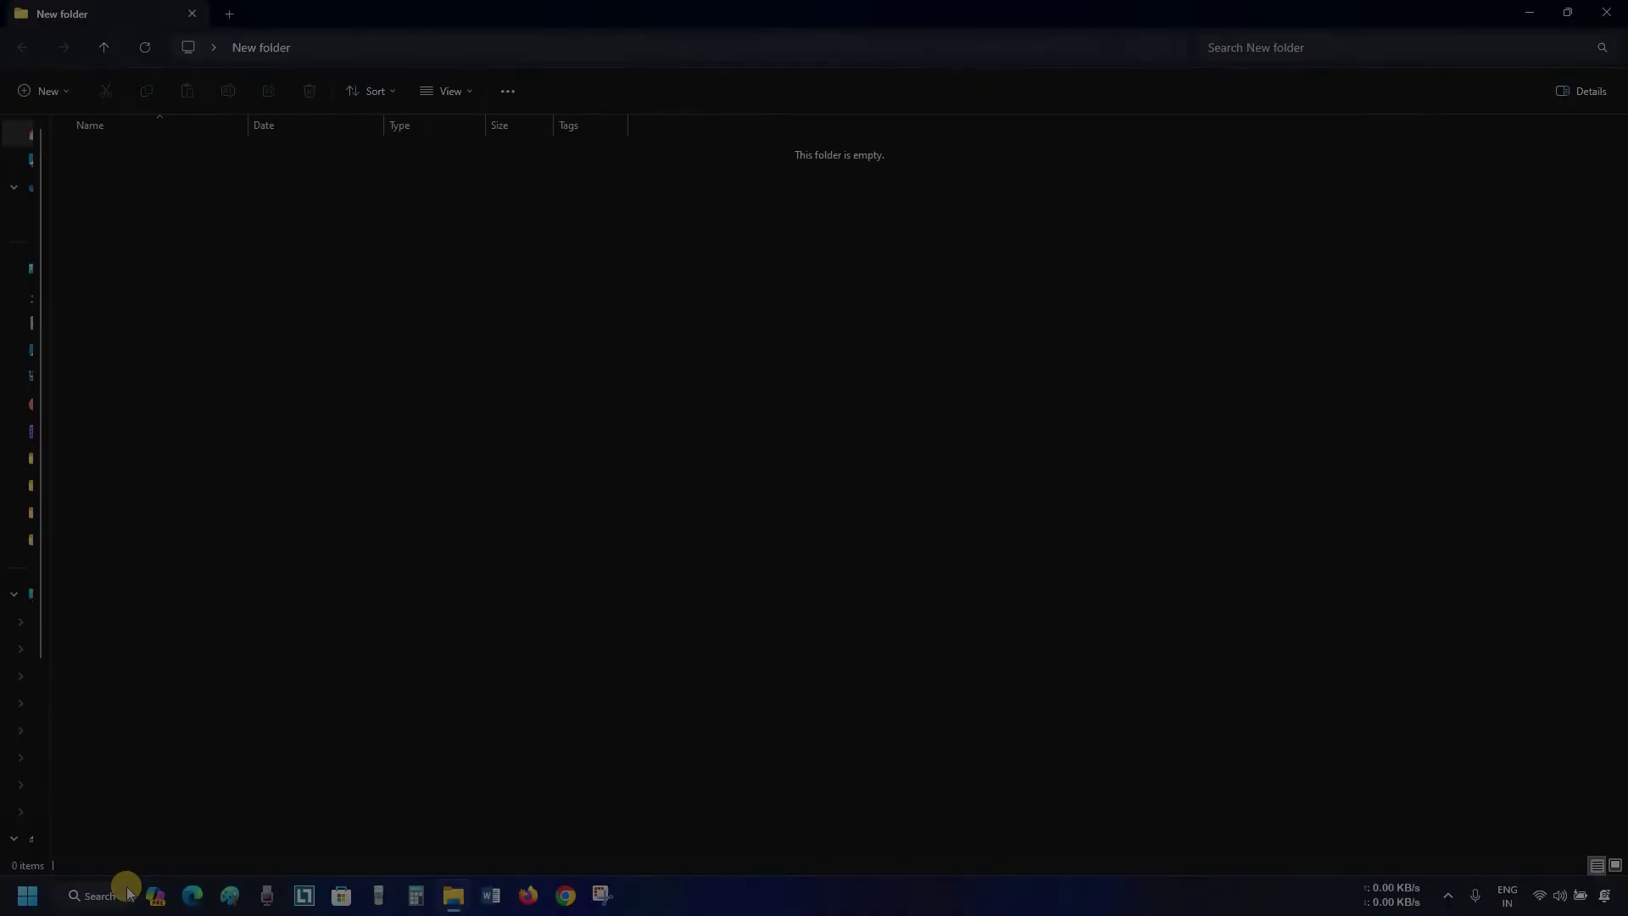
Step: Bring up Windows Search from the taskbar to reach Control Panel in recent apps
{"action": "left_click", "coordinate": [94, 896]}
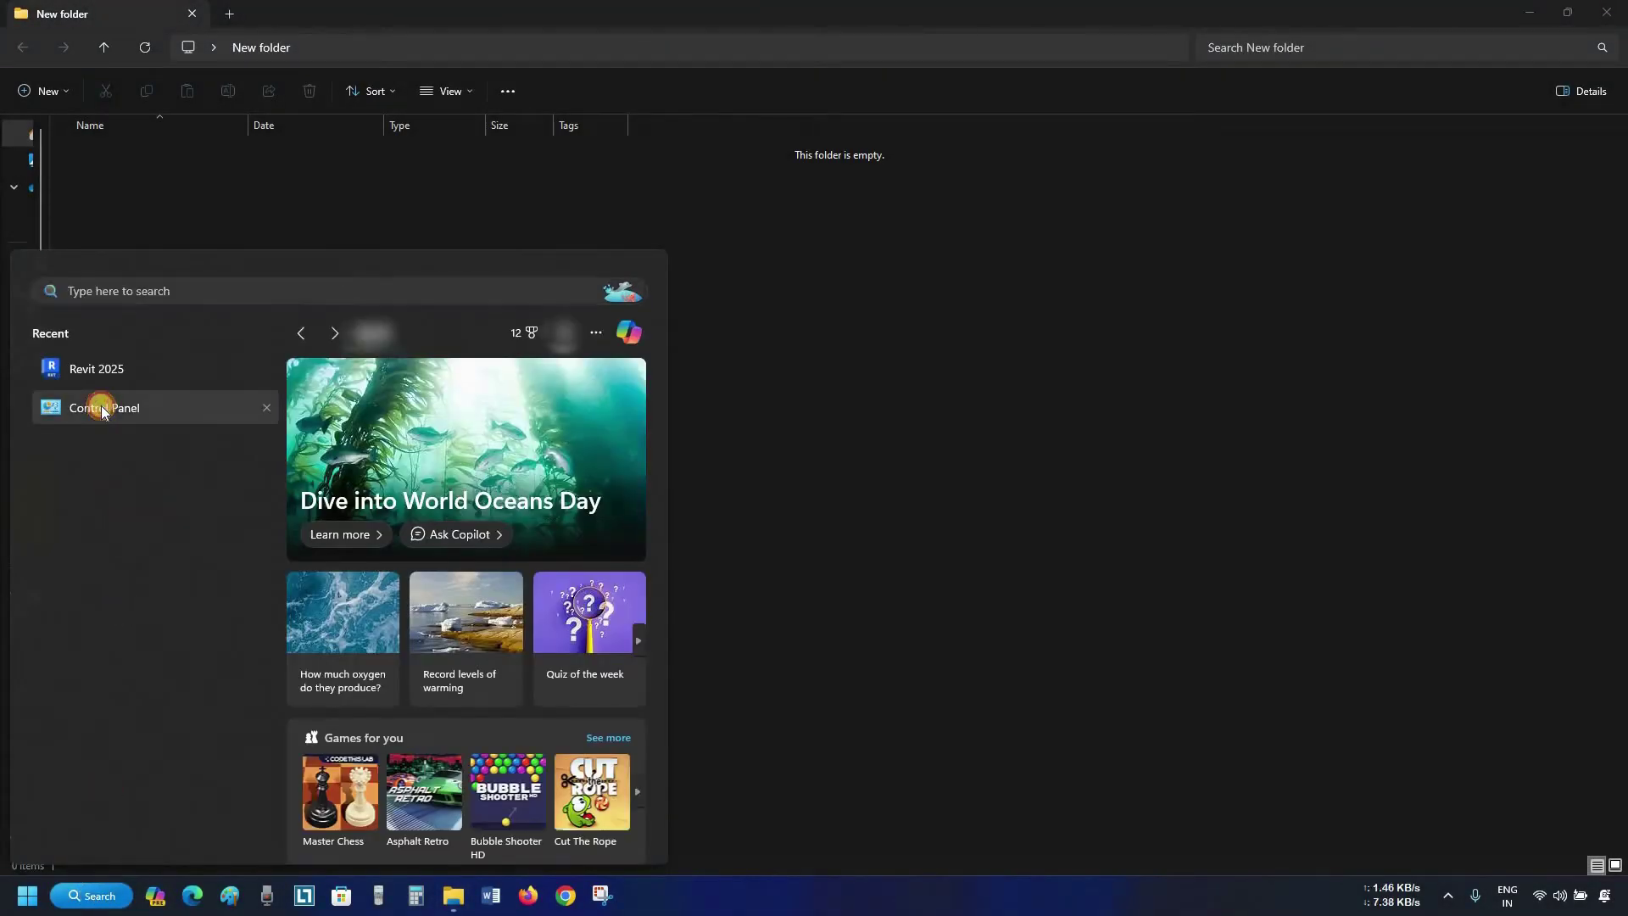
Step: Launch Control Panel from Recent, maximize it, and show all installed programs under Uninstall a program
{"action": "left_click", "coordinate": [100, 407]}
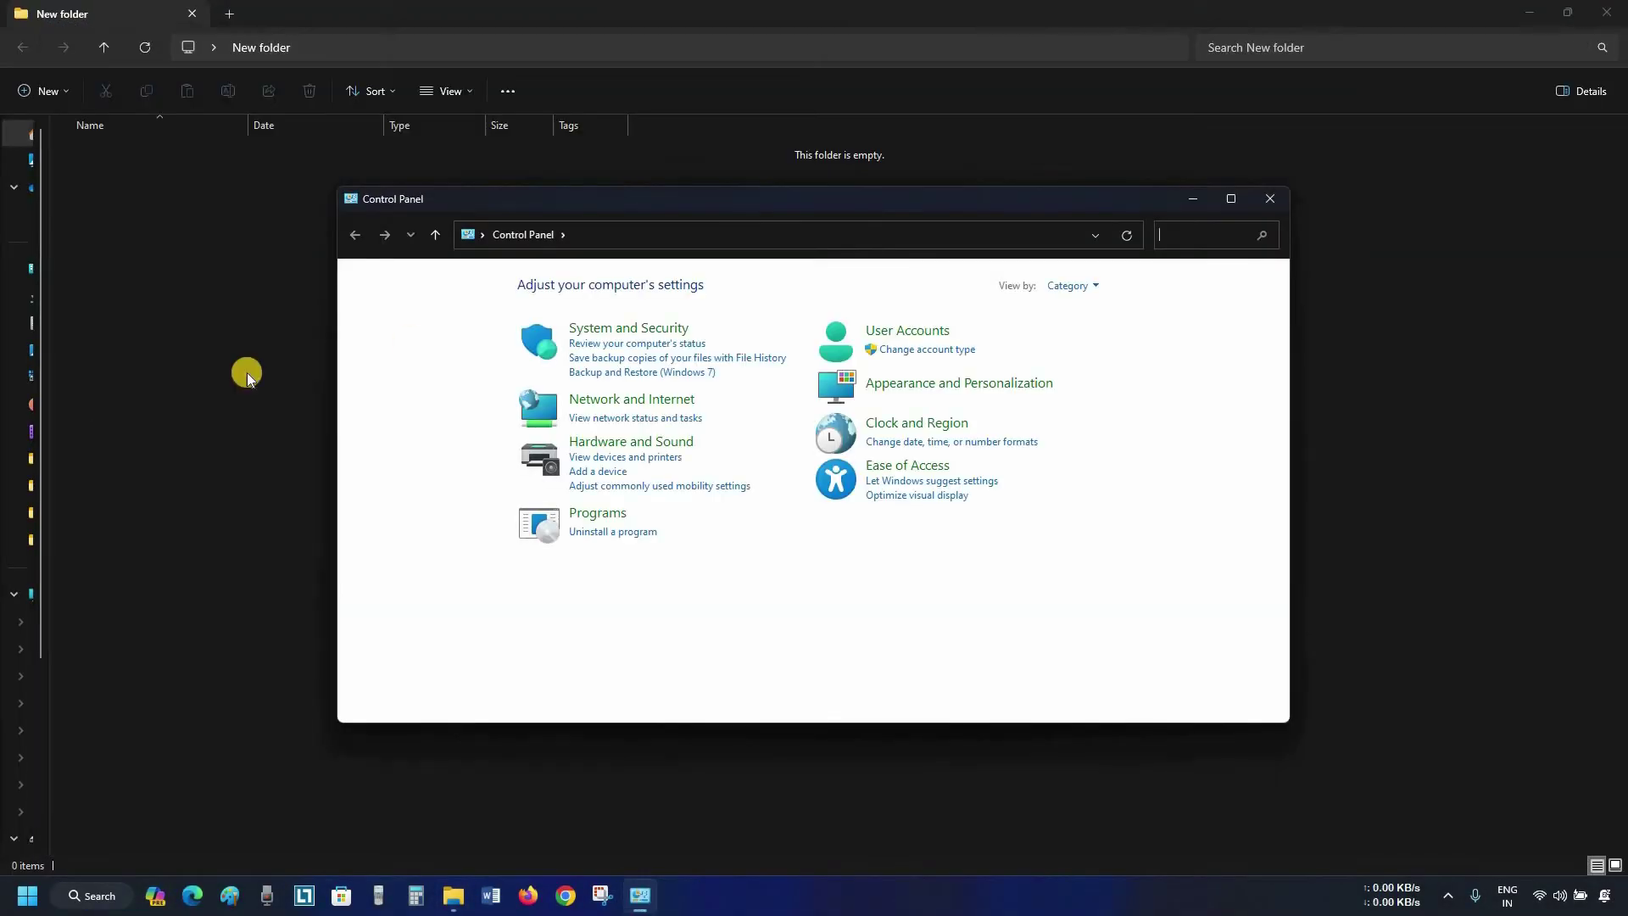
{"action": "left_click", "coordinate": [1232, 198]}
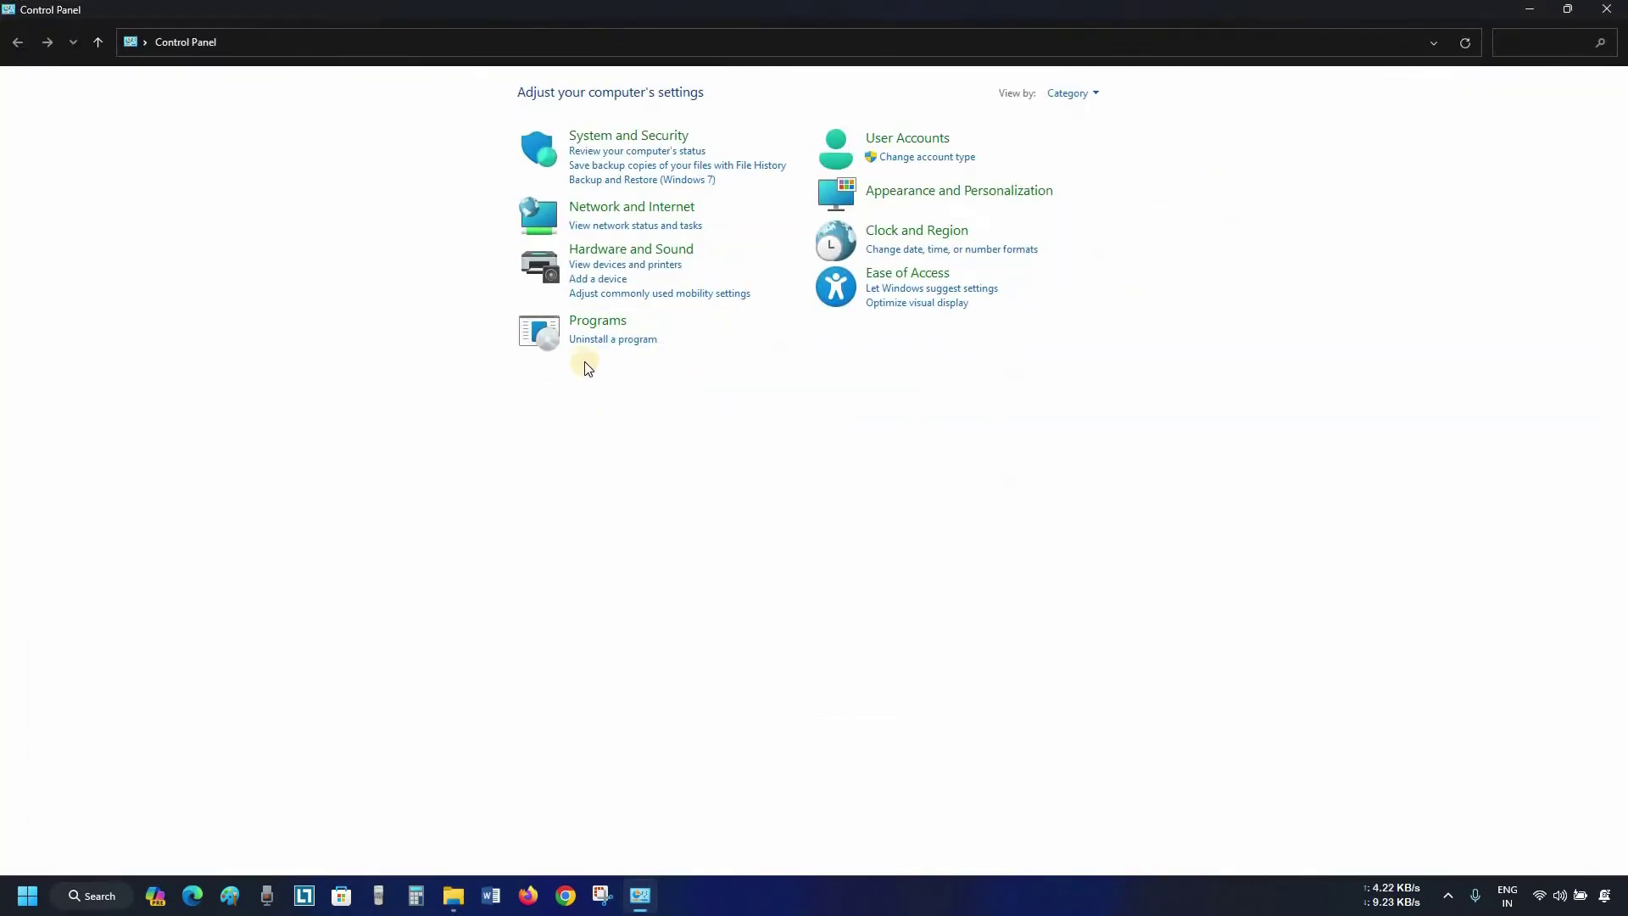
{"action": "left_click", "coordinate": [602, 343]}
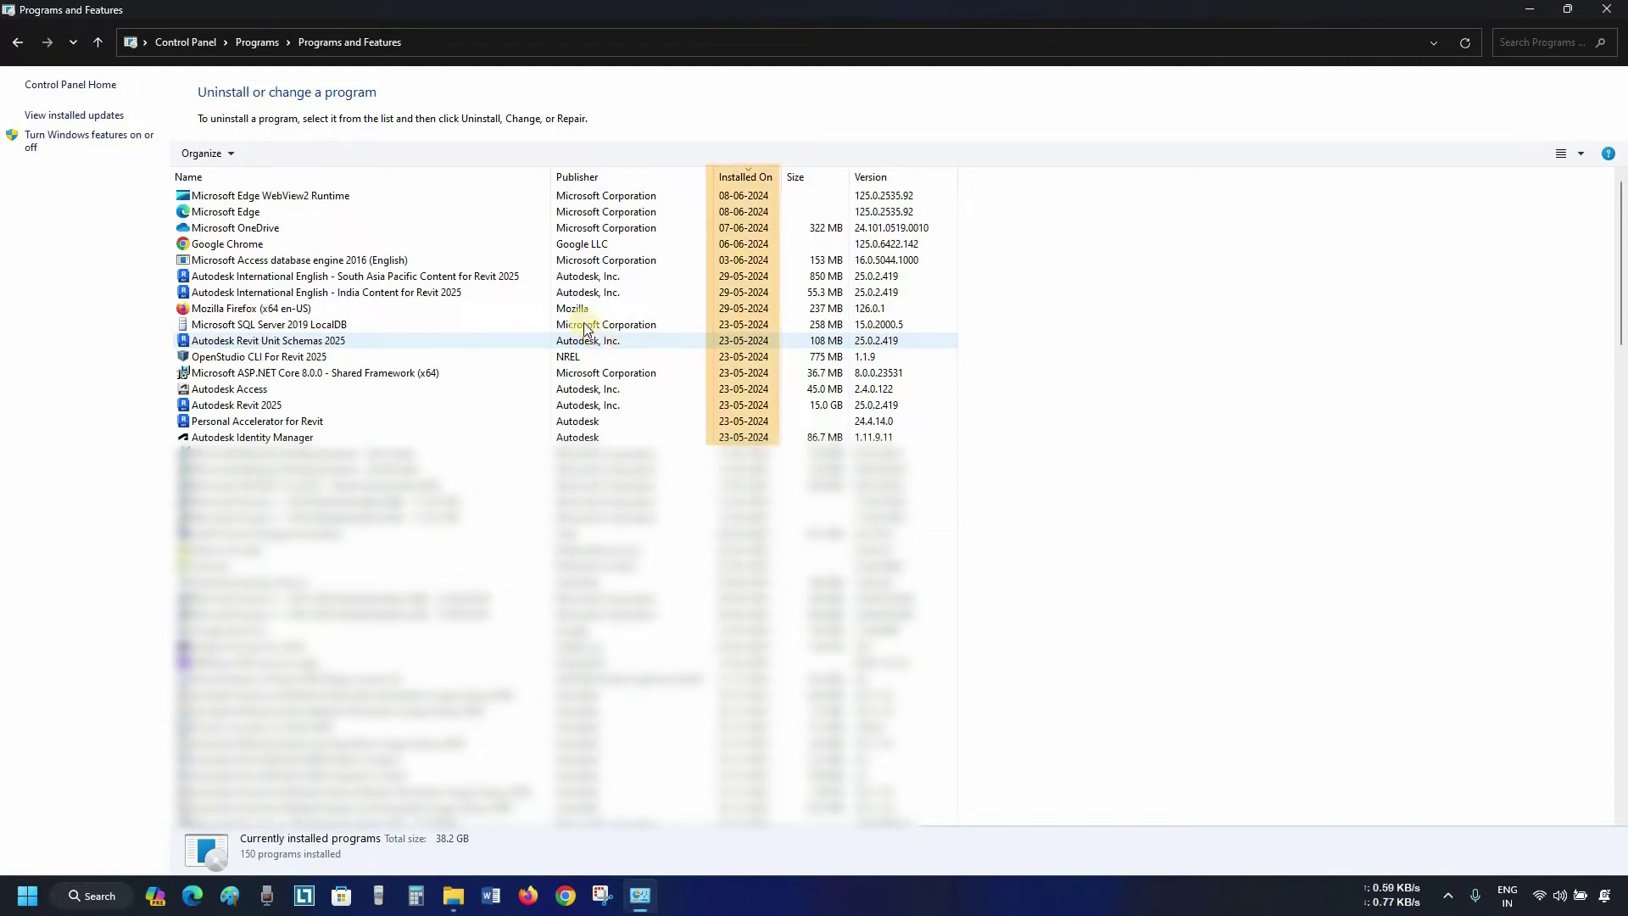
Step: Remove the South Asia Pacific Content for Revit 2025 package, confirming Uninstall and finishing
{"action": "left_click", "coordinate": [478, 278]}
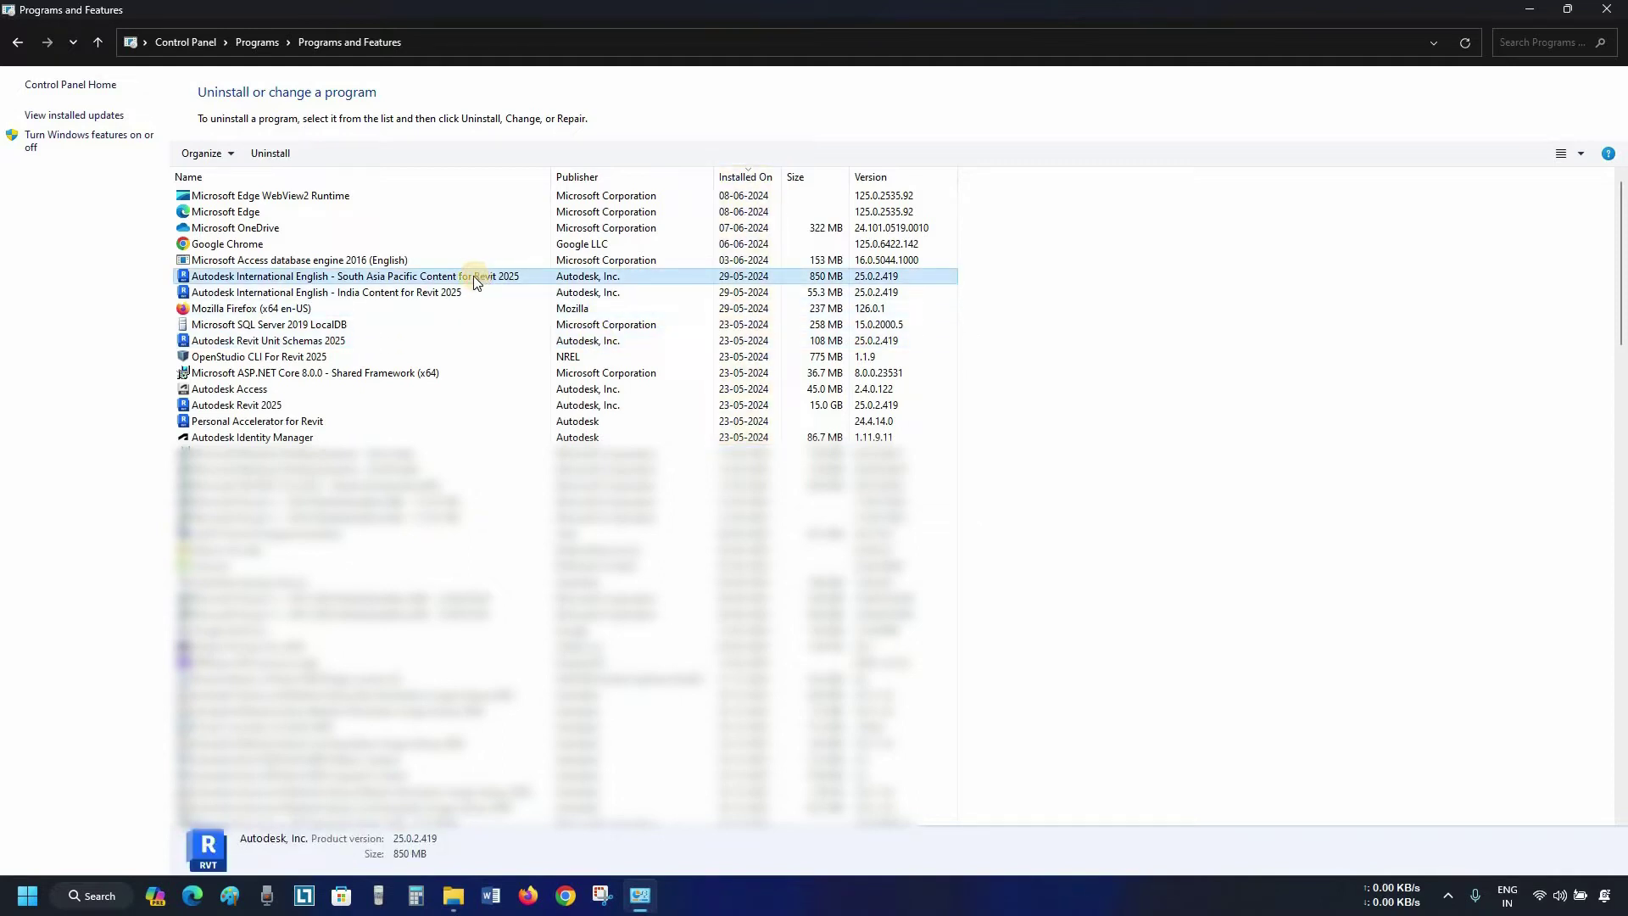
{"action": "left_click", "coordinate": [271, 153]}
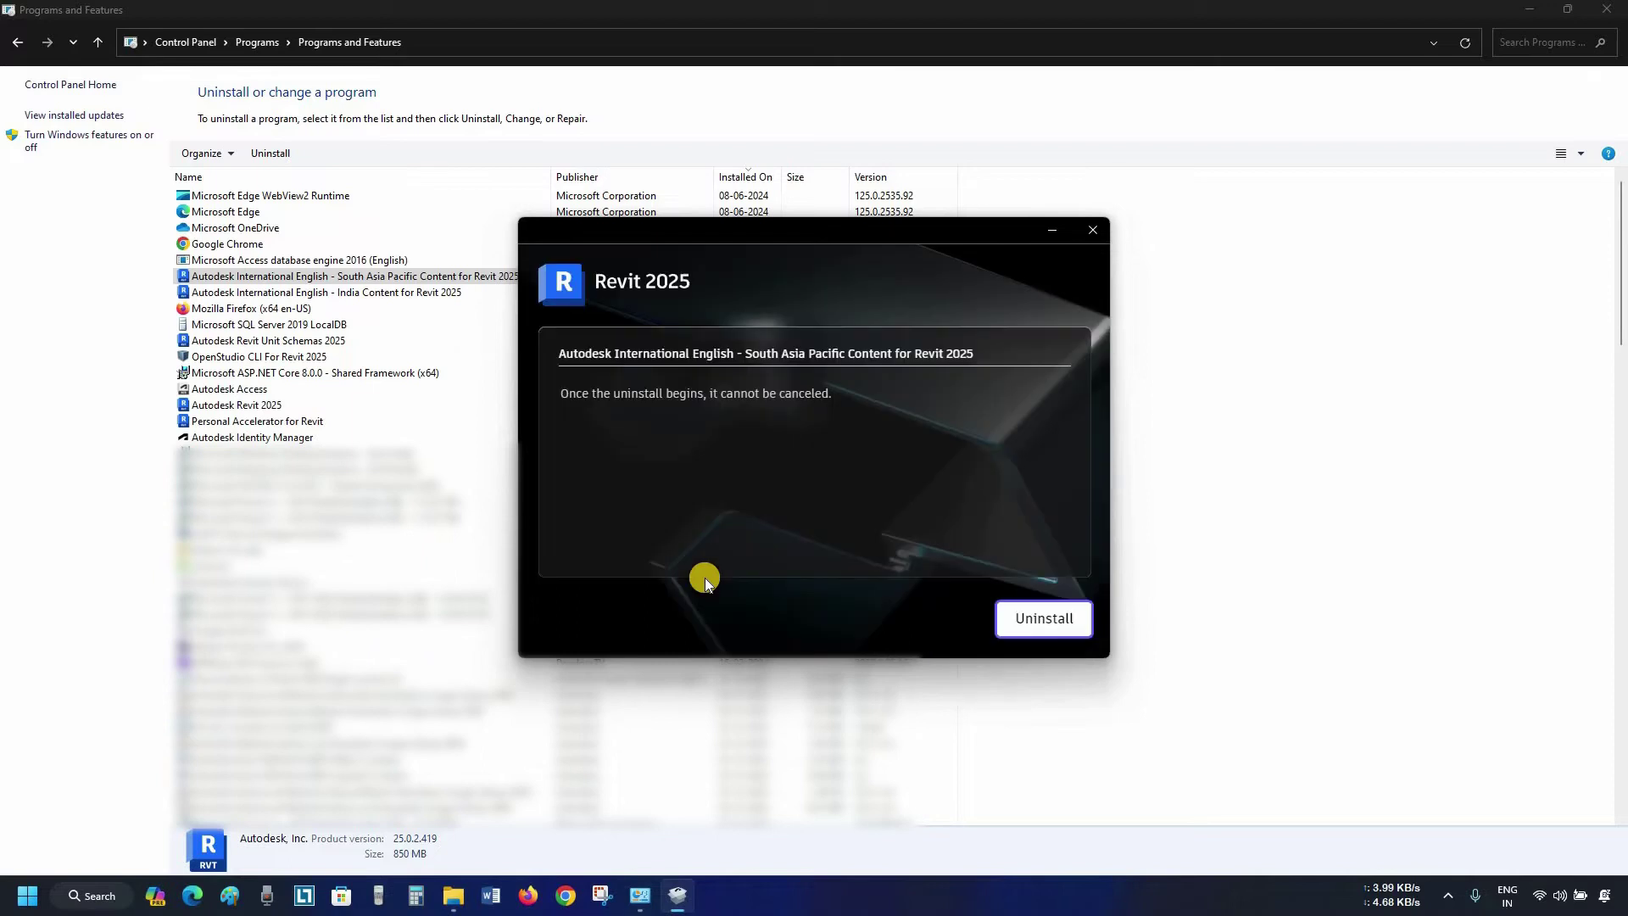
{"action": "left_click", "coordinate": [1033, 620]}
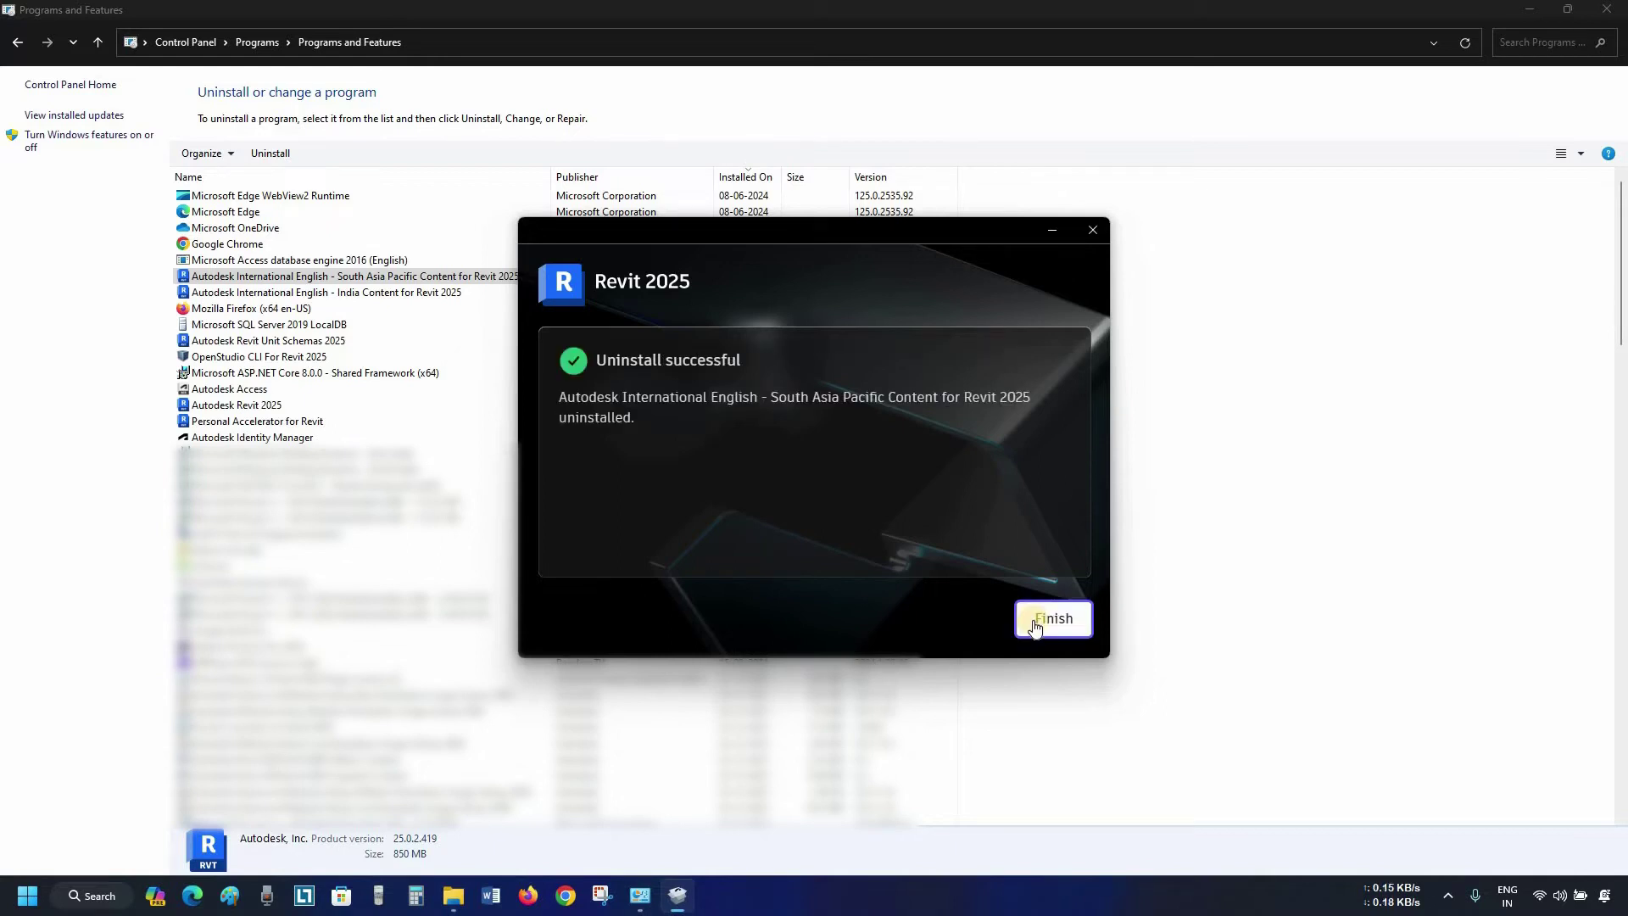
{"action": "left_click", "coordinate": [1035, 621]}
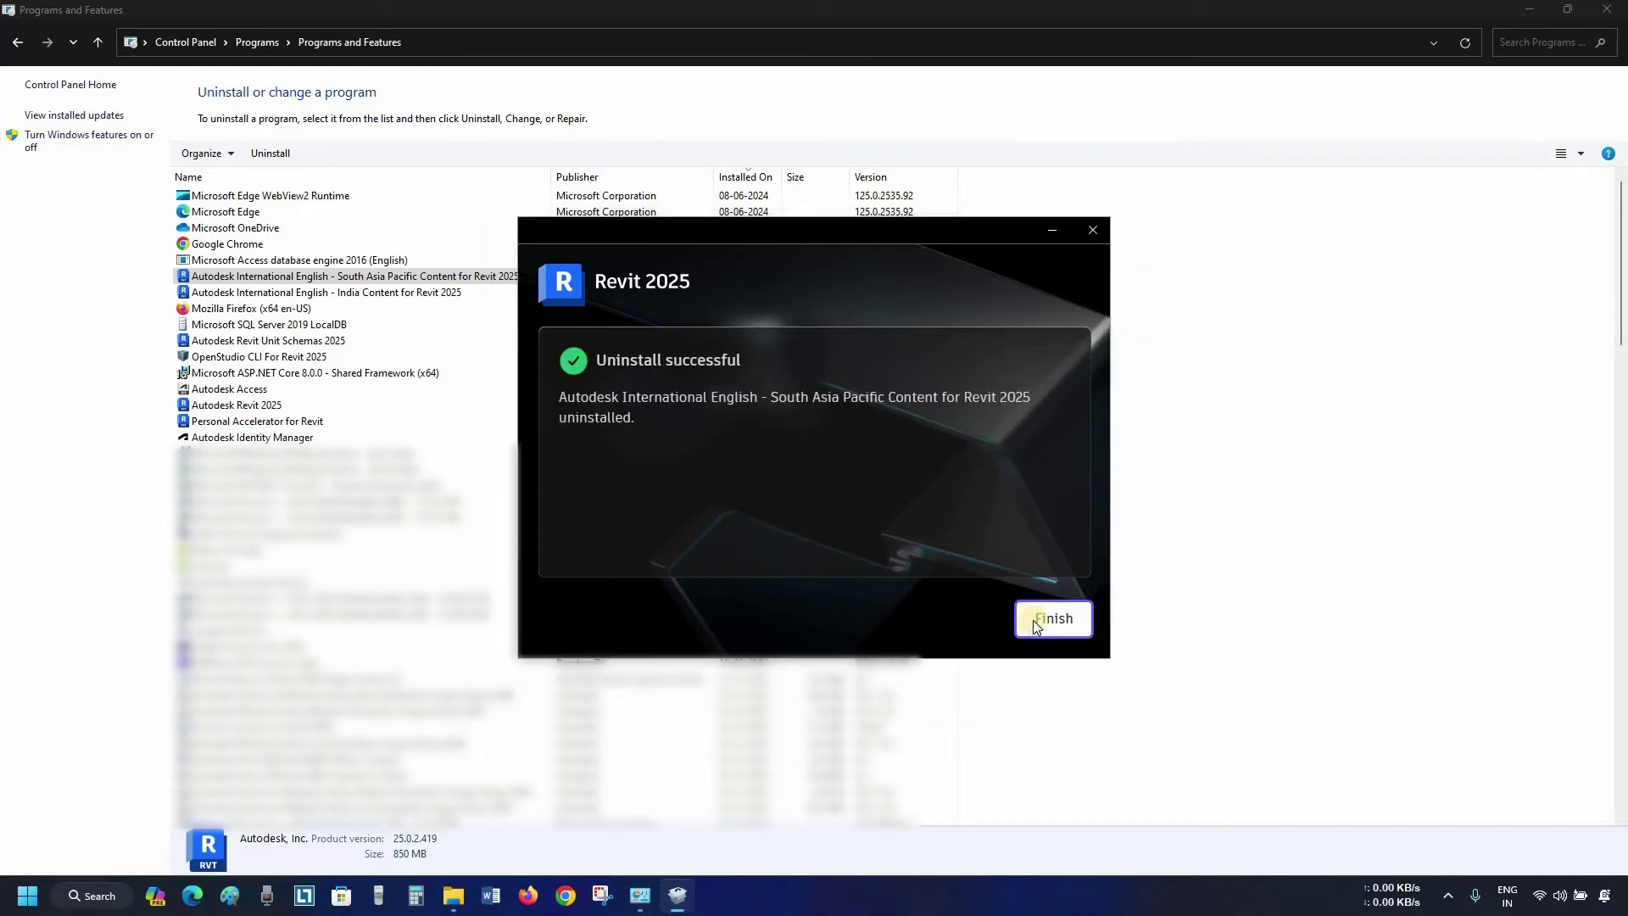
Step: Remove the India Content for Revit 2025 package, confirming Uninstall and finishing
{"action": "left_click", "coordinate": [395, 293]}
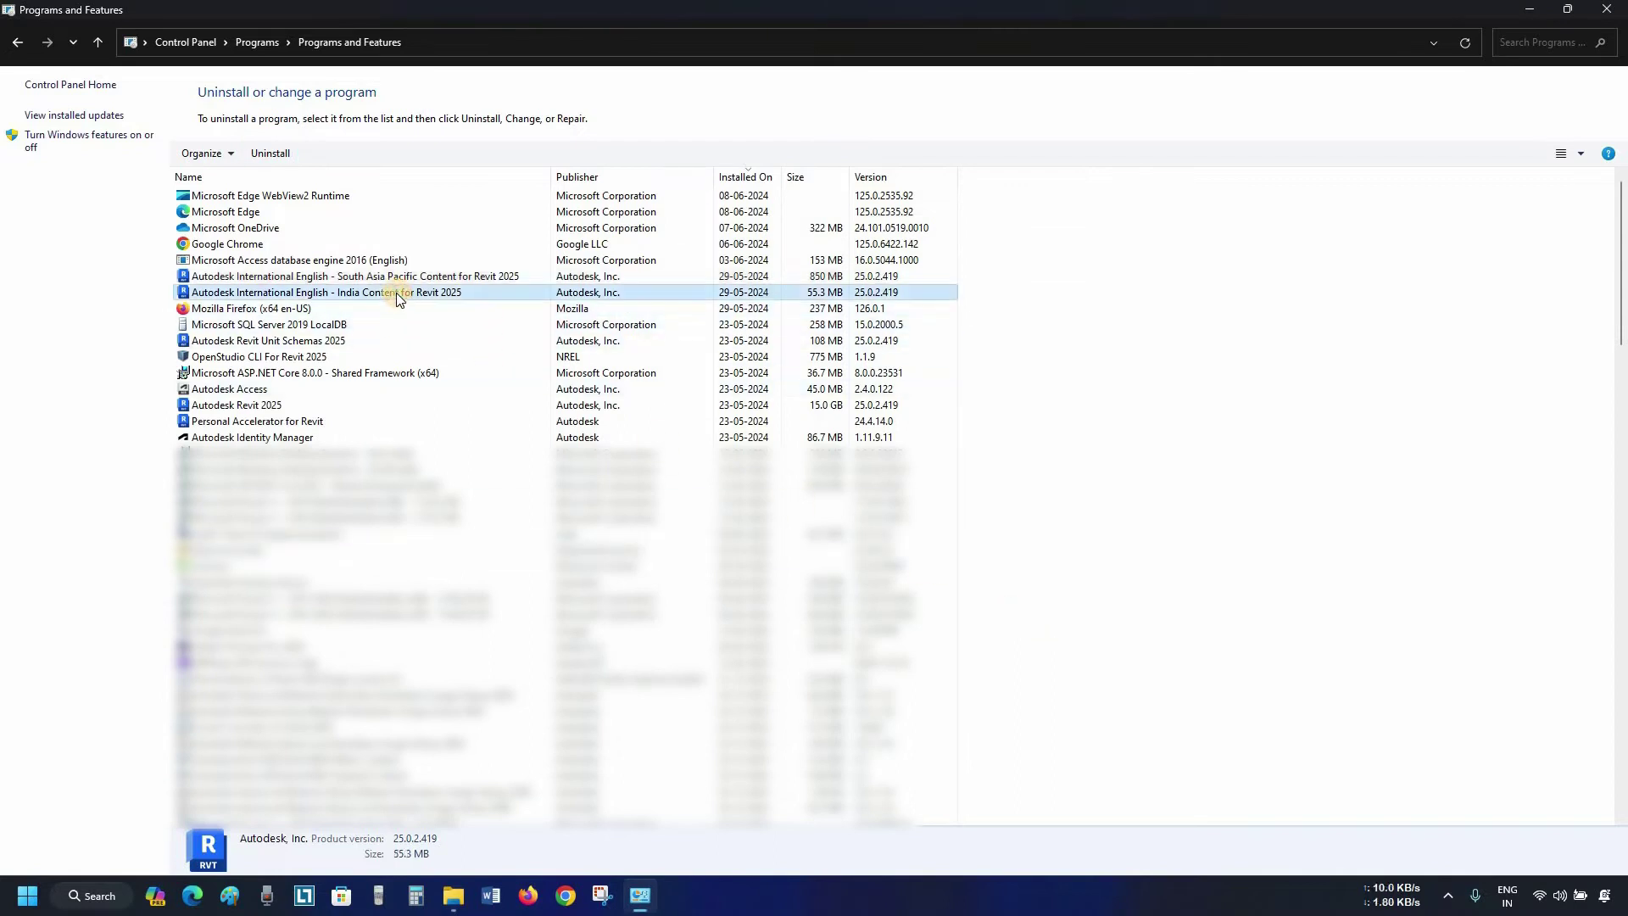
{"action": "left_click", "coordinate": [270, 153]}
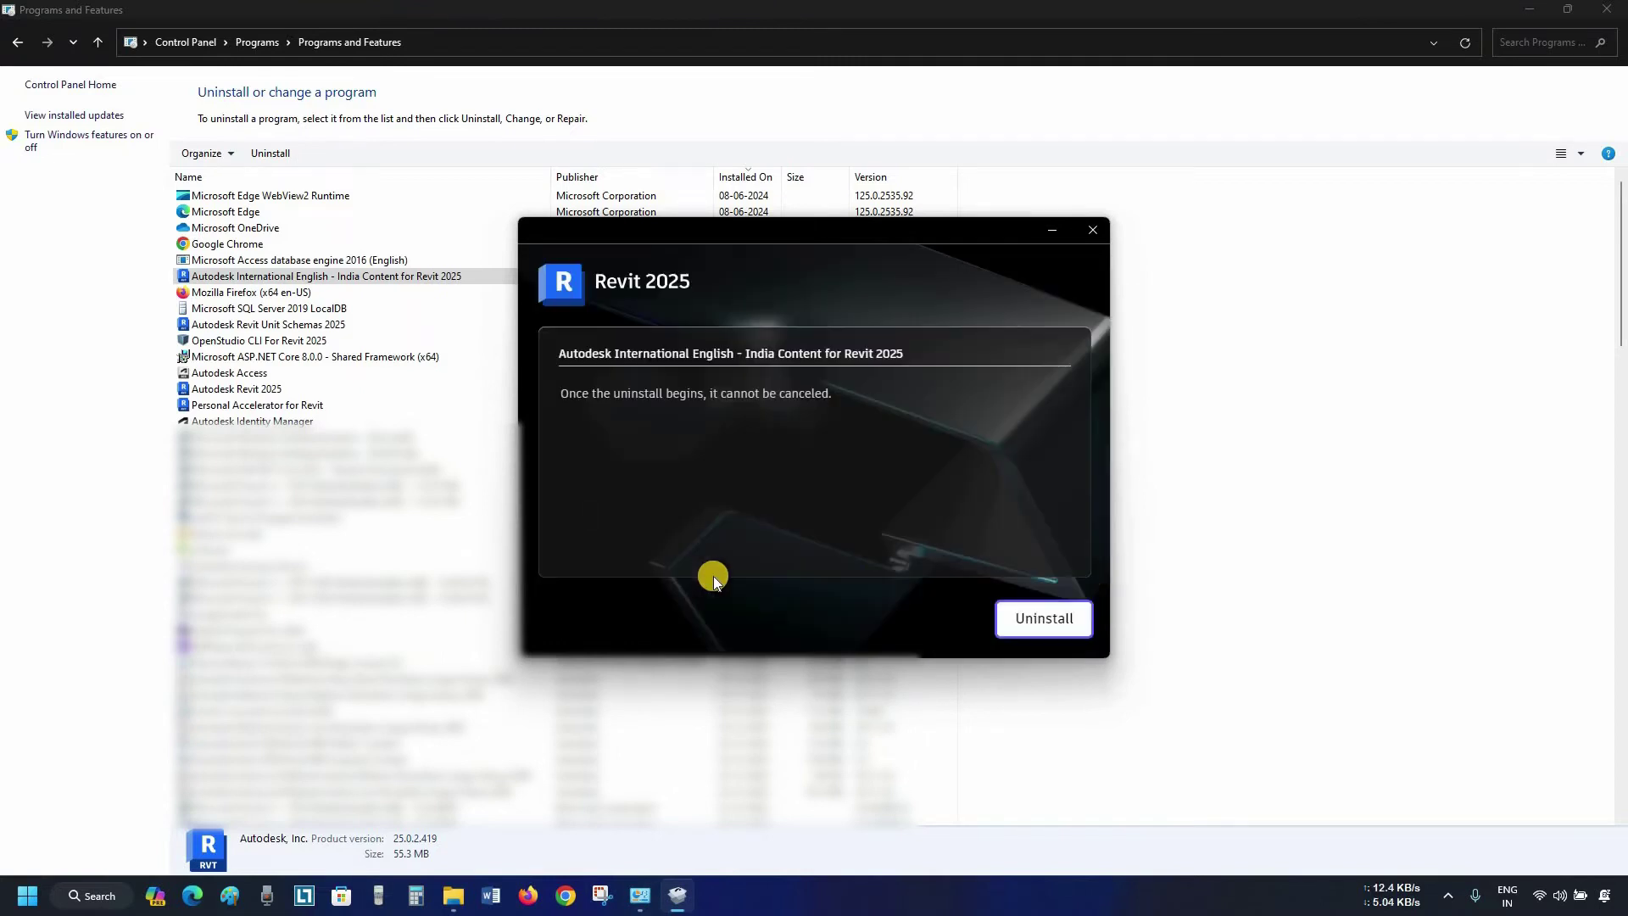
{"action": "left_click", "coordinate": [1028, 620]}
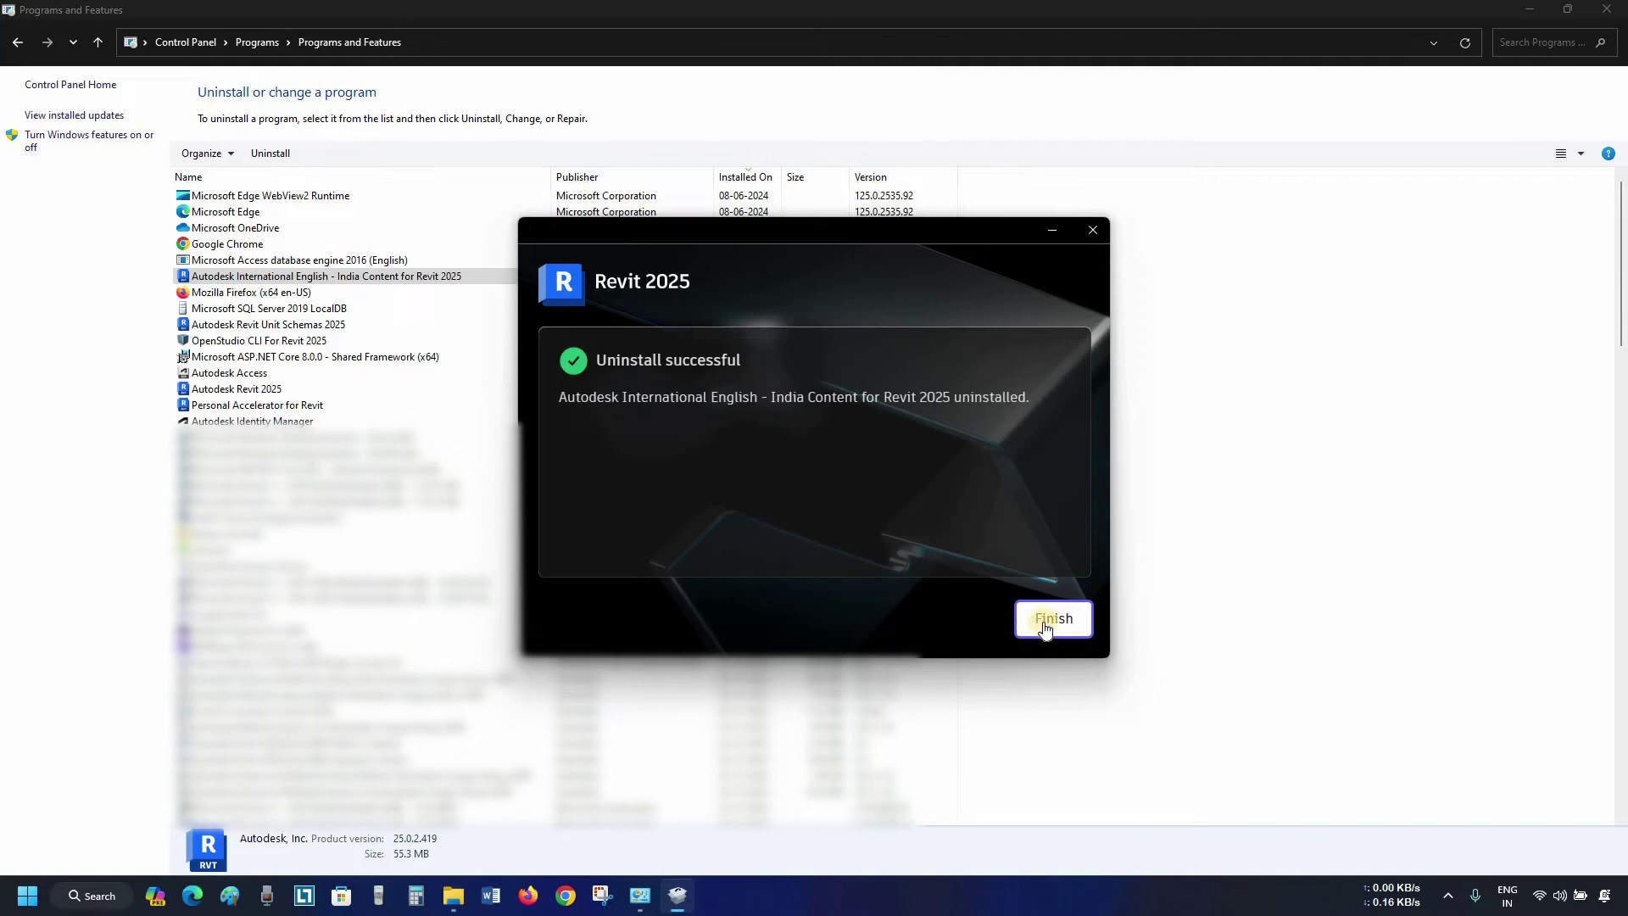
{"action": "left_click", "coordinate": [1043, 623]}
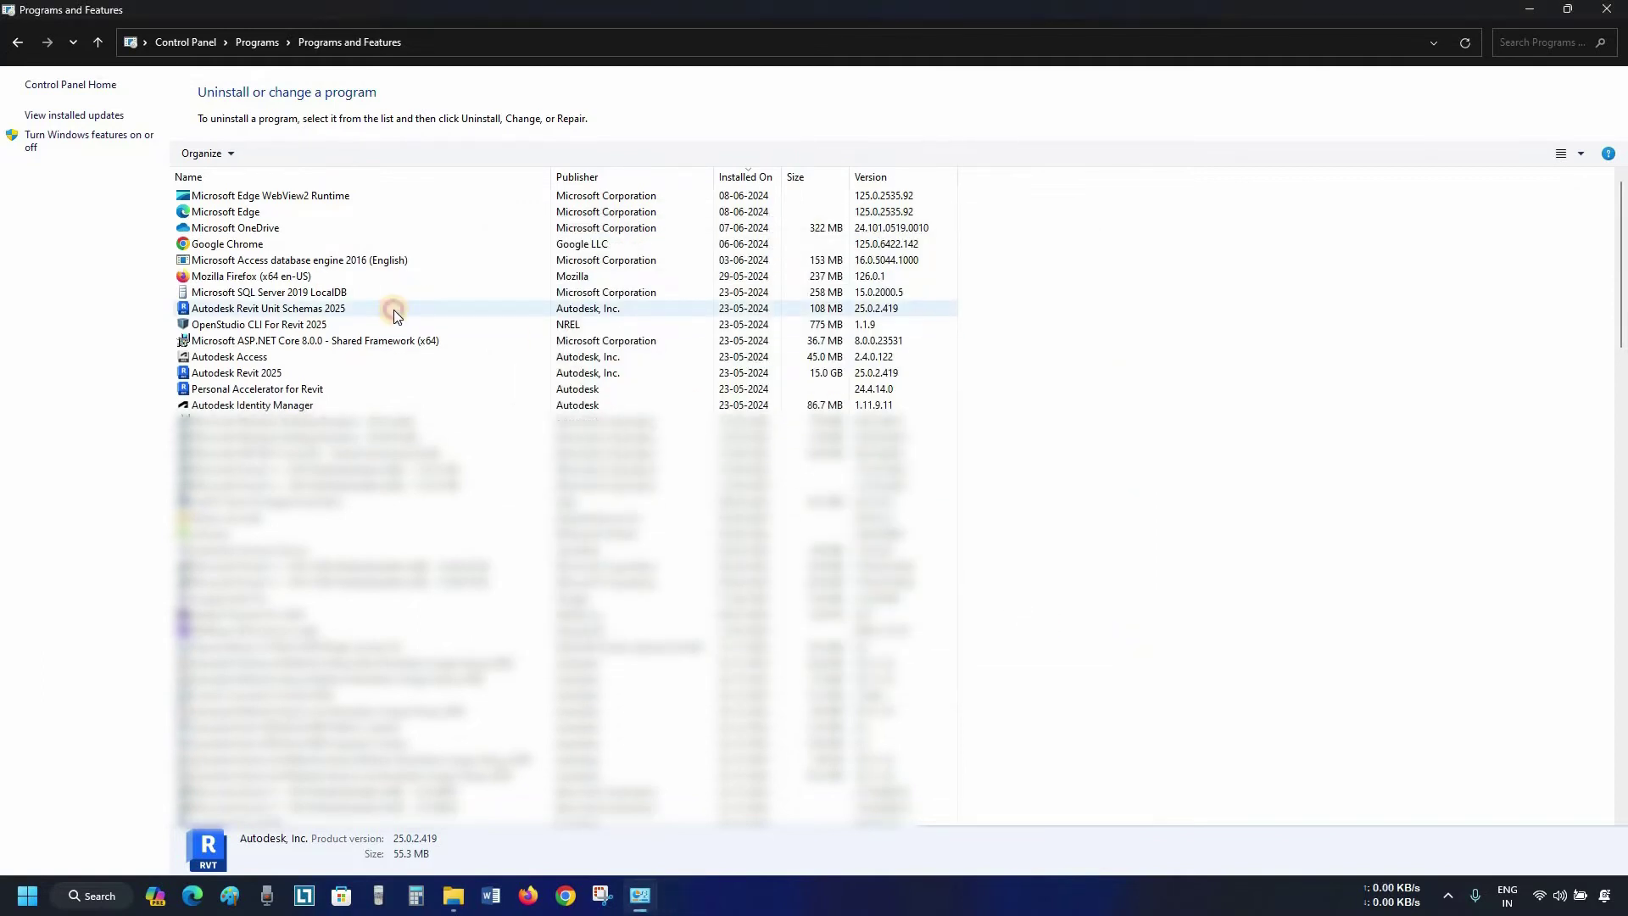
Step: Uninstall Autodesk Revit Unit Schemas 2025, answering Yes to the confirmation
{"action": "left_click", "coordinate": [393, 308]}
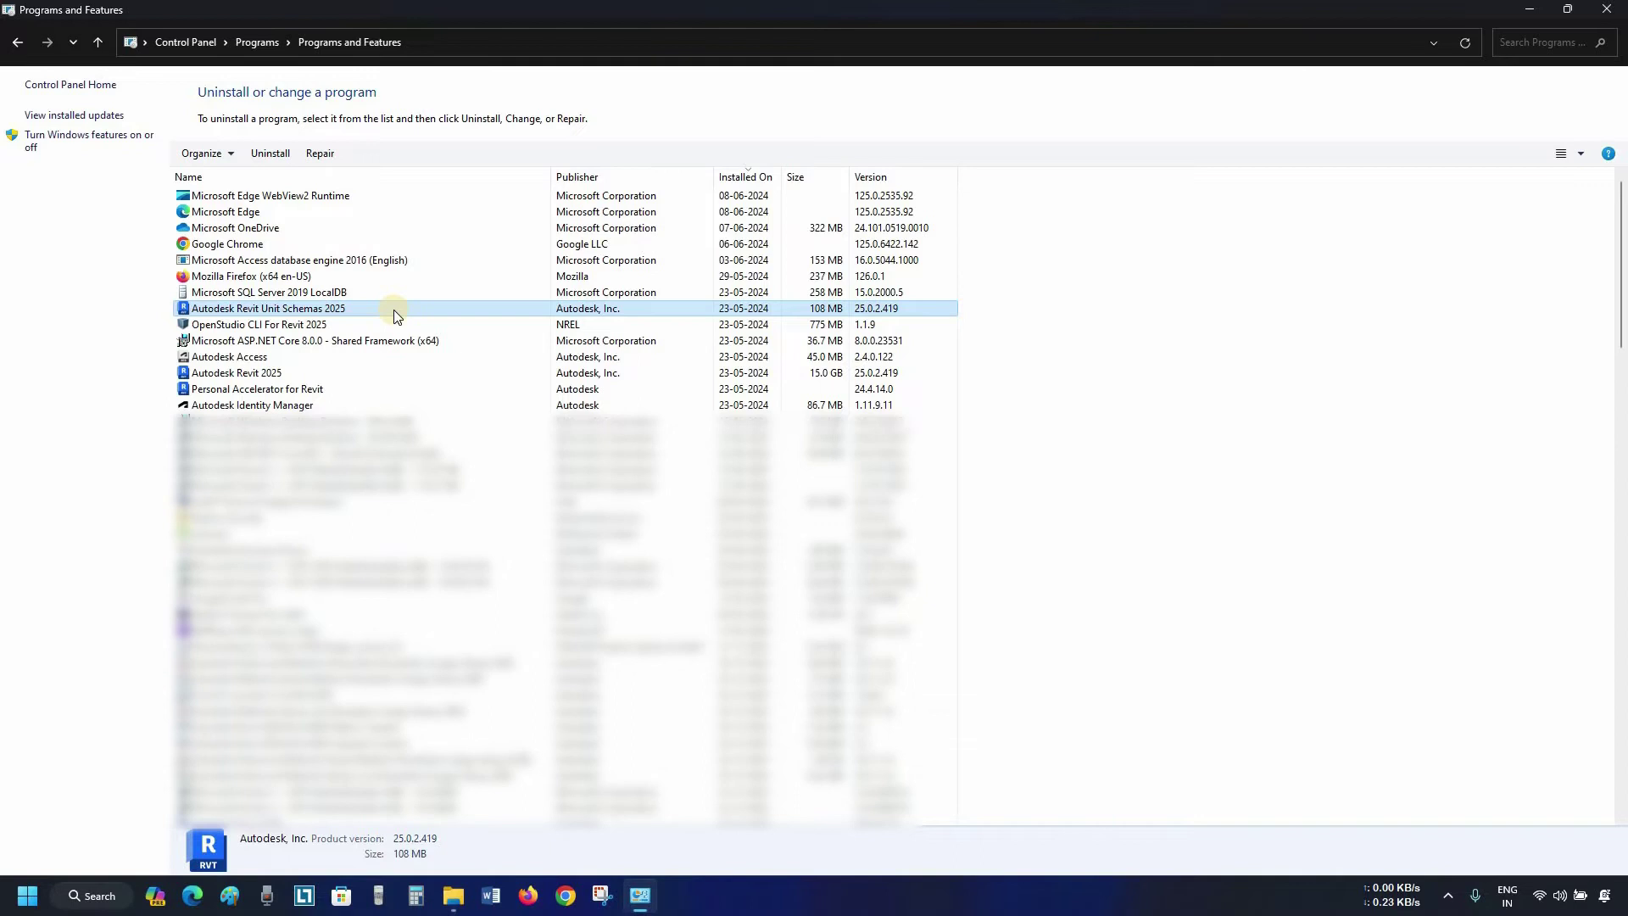
{"action": "left_click", "coordinate": [265, 155]}
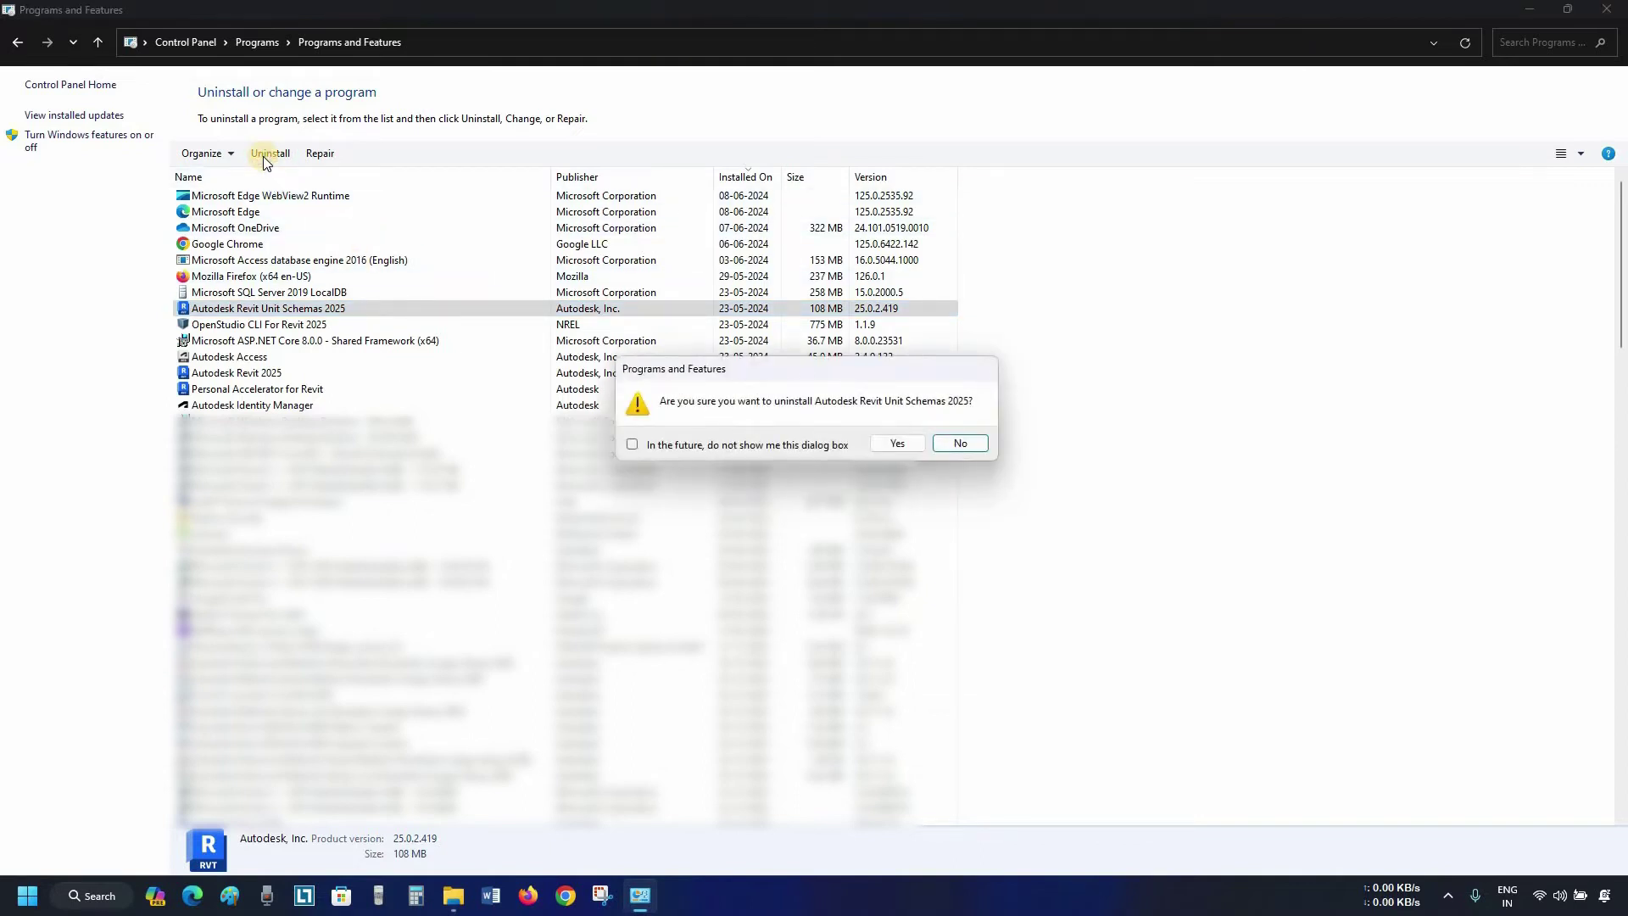
{"action": "left_click", "coordinate": [908, 441]}
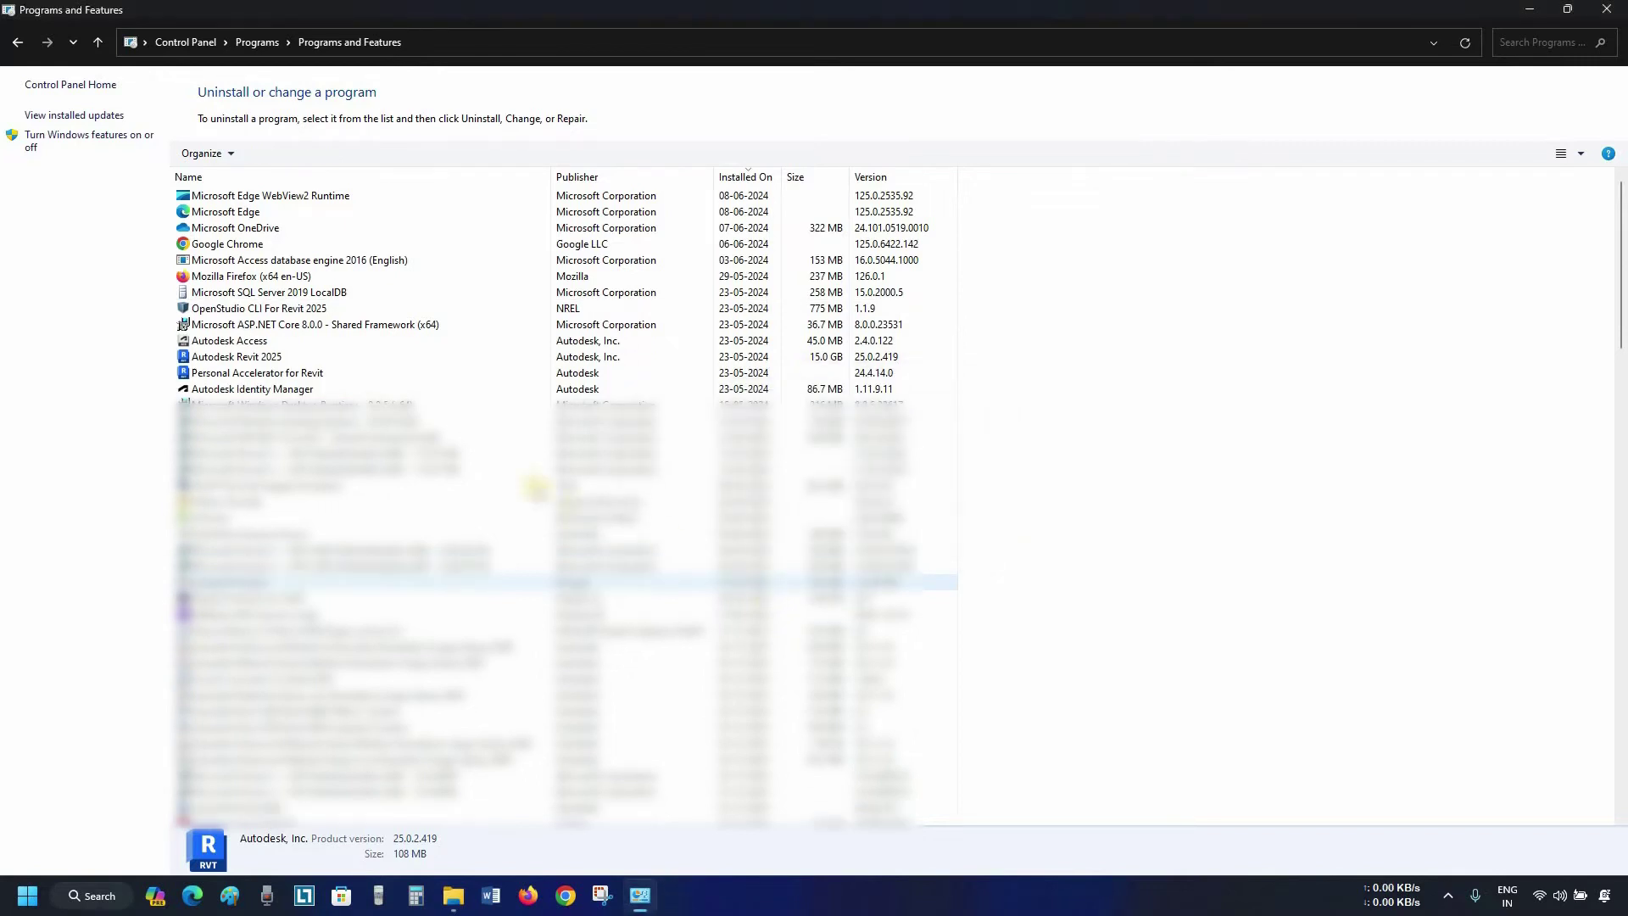
Step: Uninstall Microsoft SQL Server 2019 LocalDB, answering Yes to the confirmation
{"action": "left_click", "coordinate": [343, 294]}
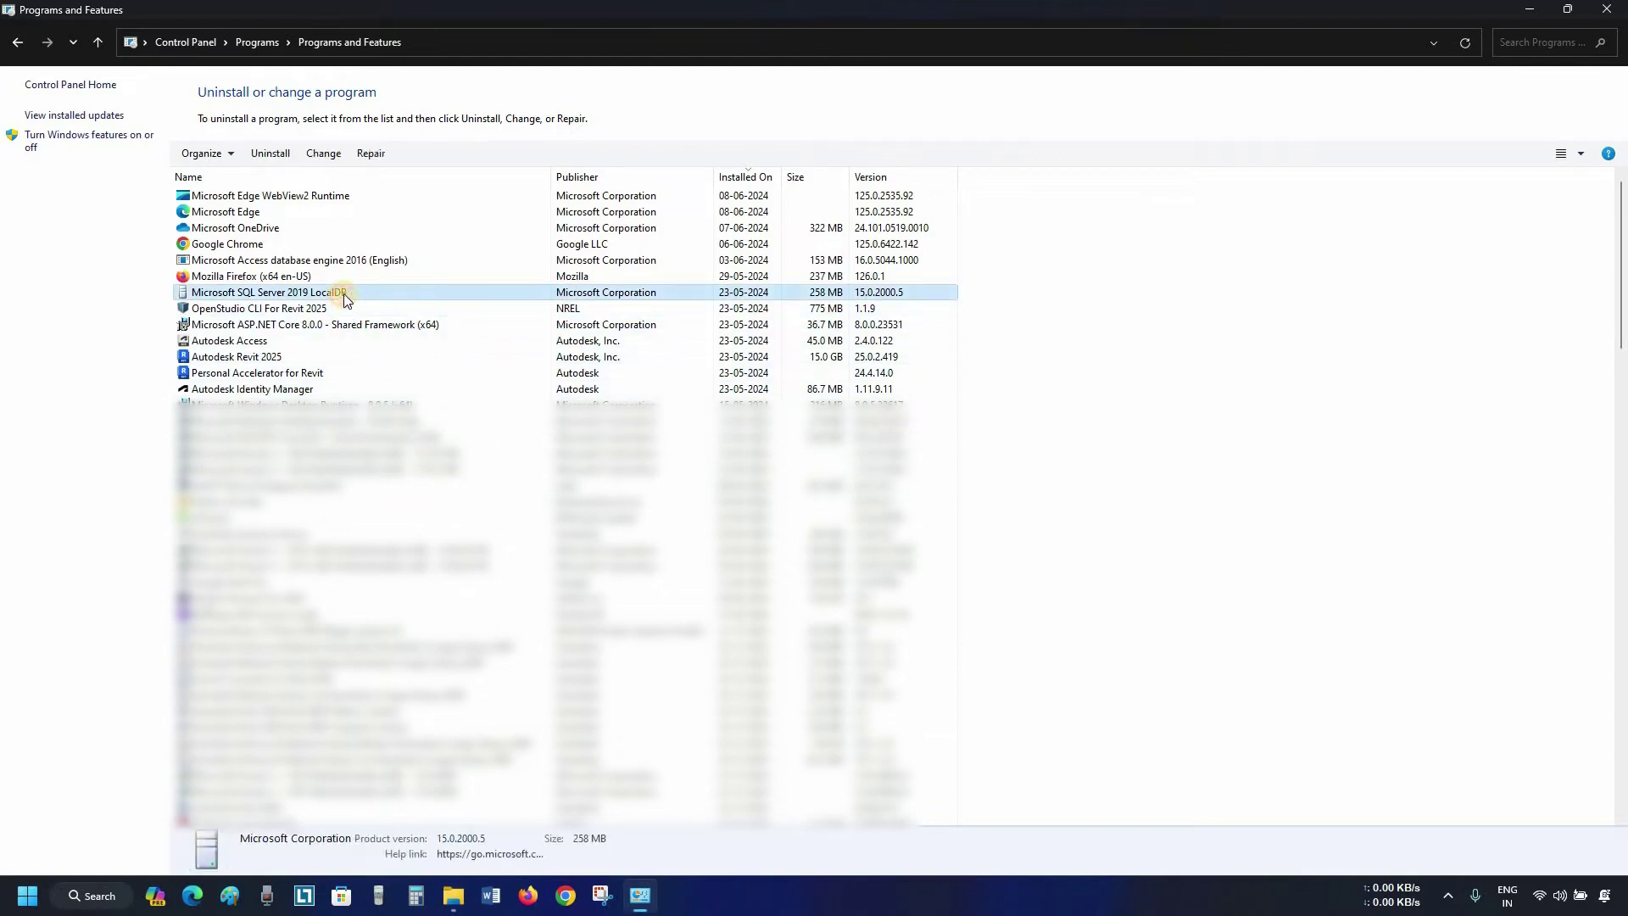
{"action": "left_click", "coordinate": [290, 152]}
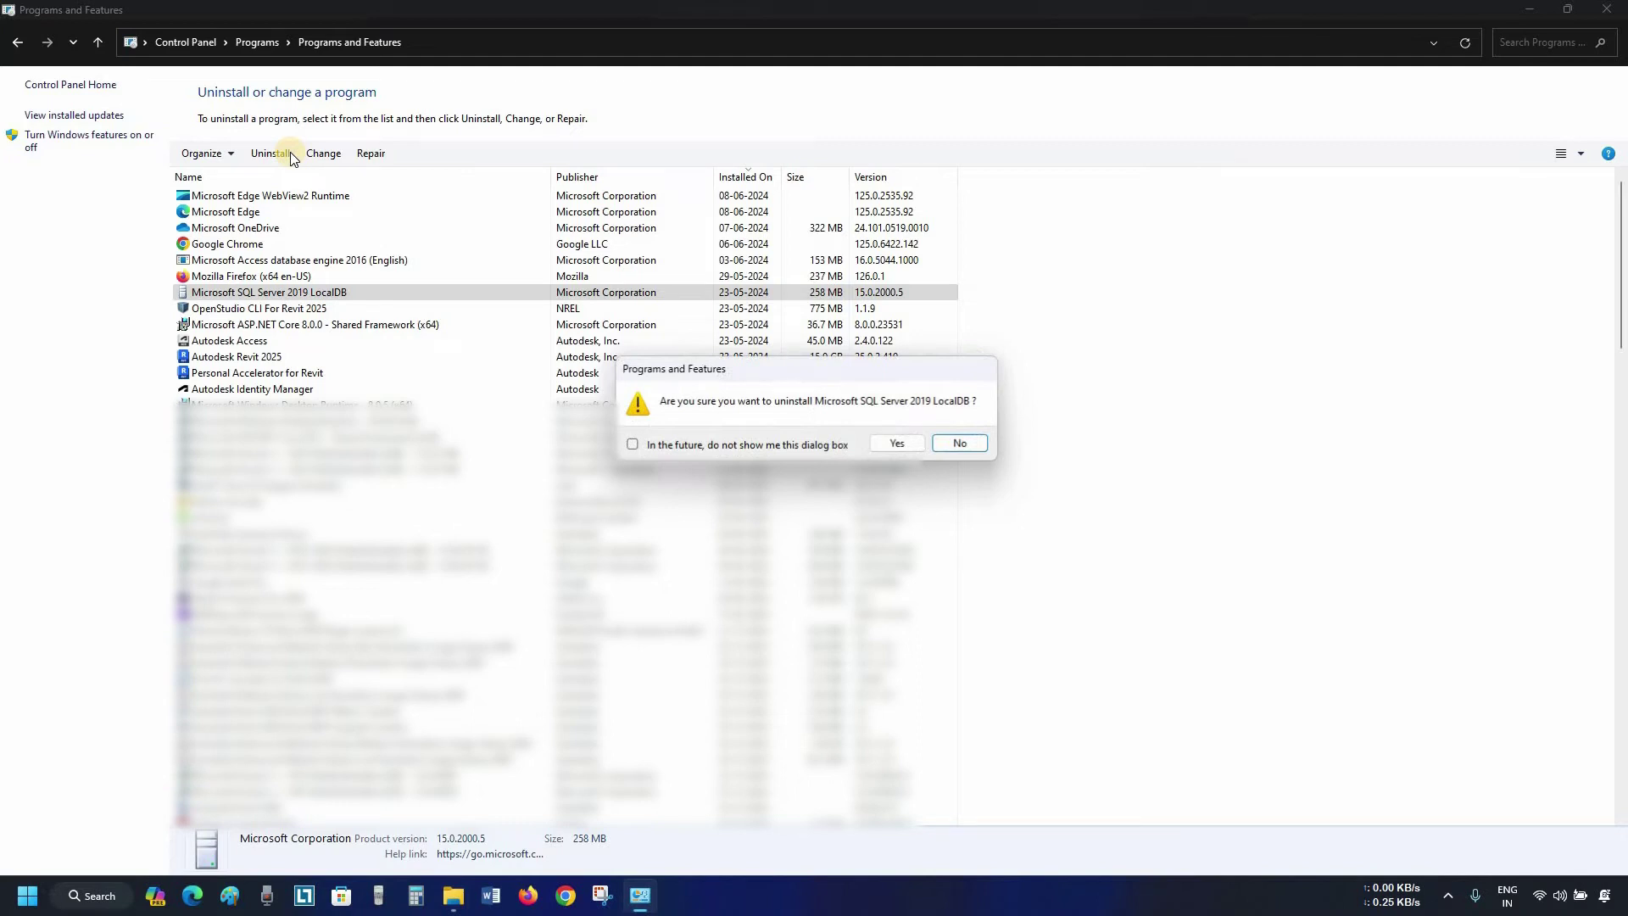
{"action": "left_click", "coordinate": [890, 442]}
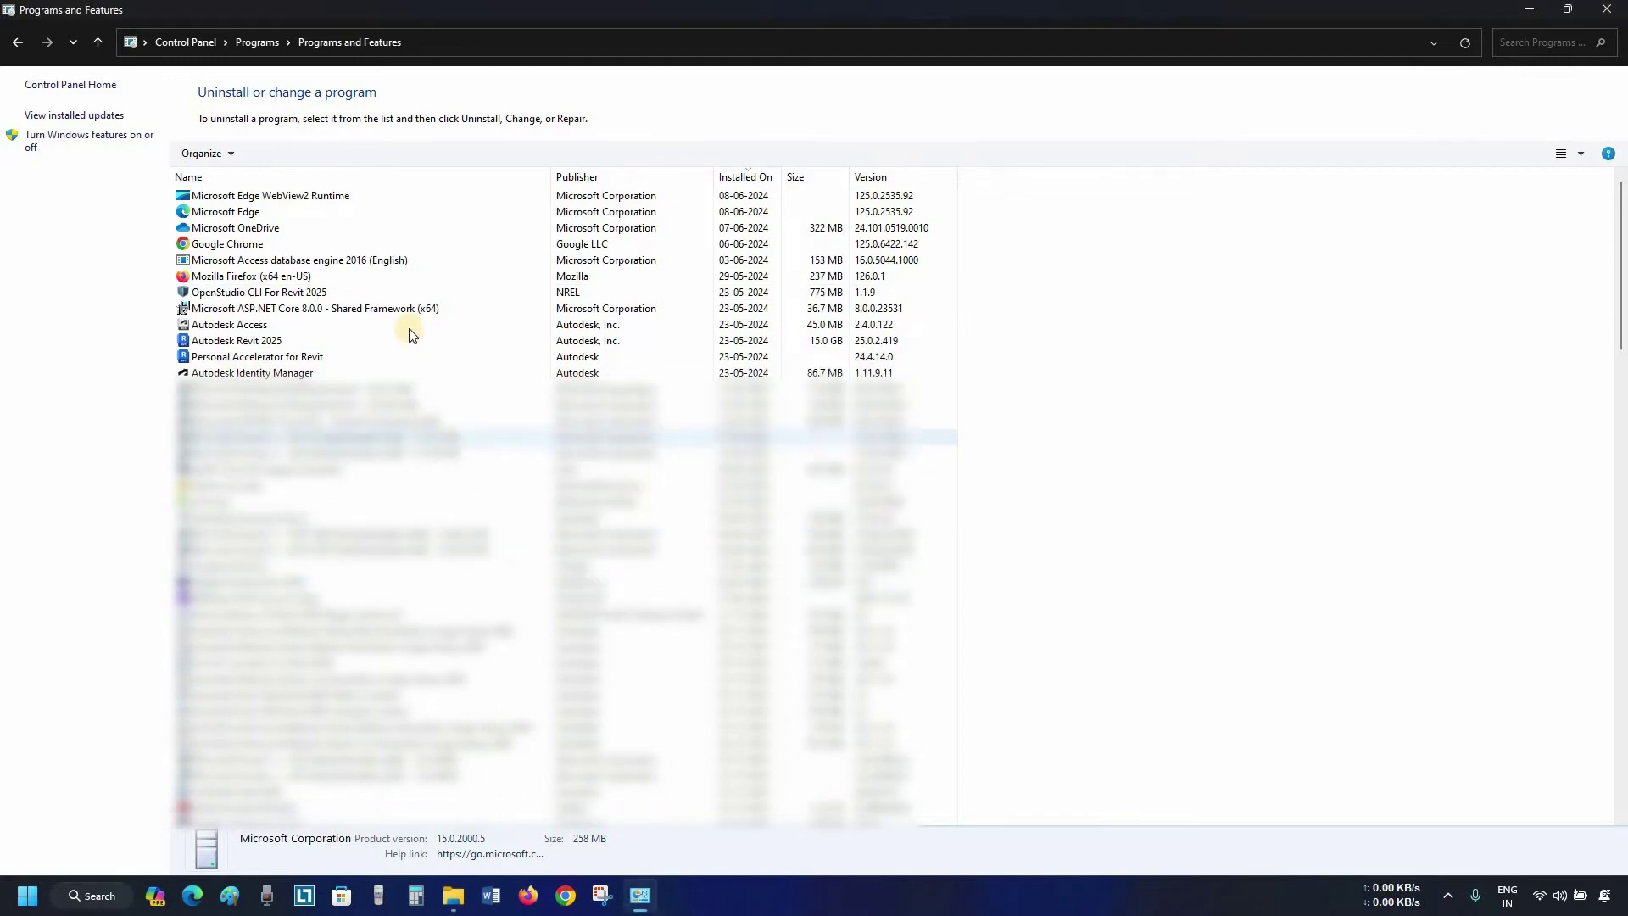
Step: Uninstall OpenStudio CLI For Revit 2025, answering Yes to the confirmation
{"action": "left_click", "coordinate": [371, 296]}
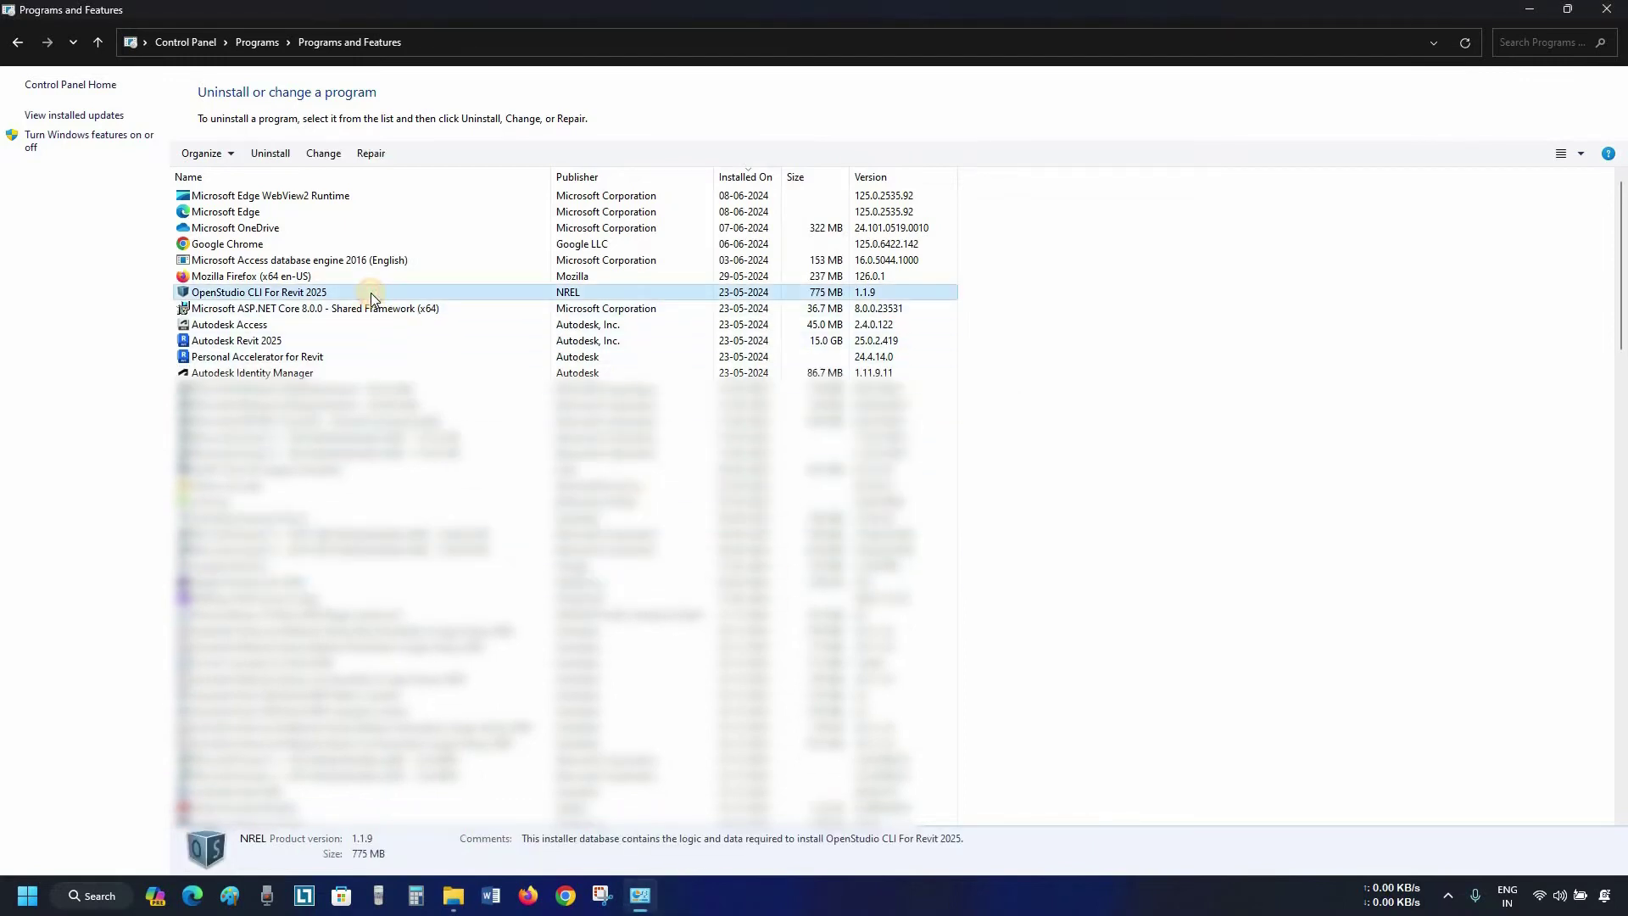
{"action": "left_click", "coordinate": [273, 153]}
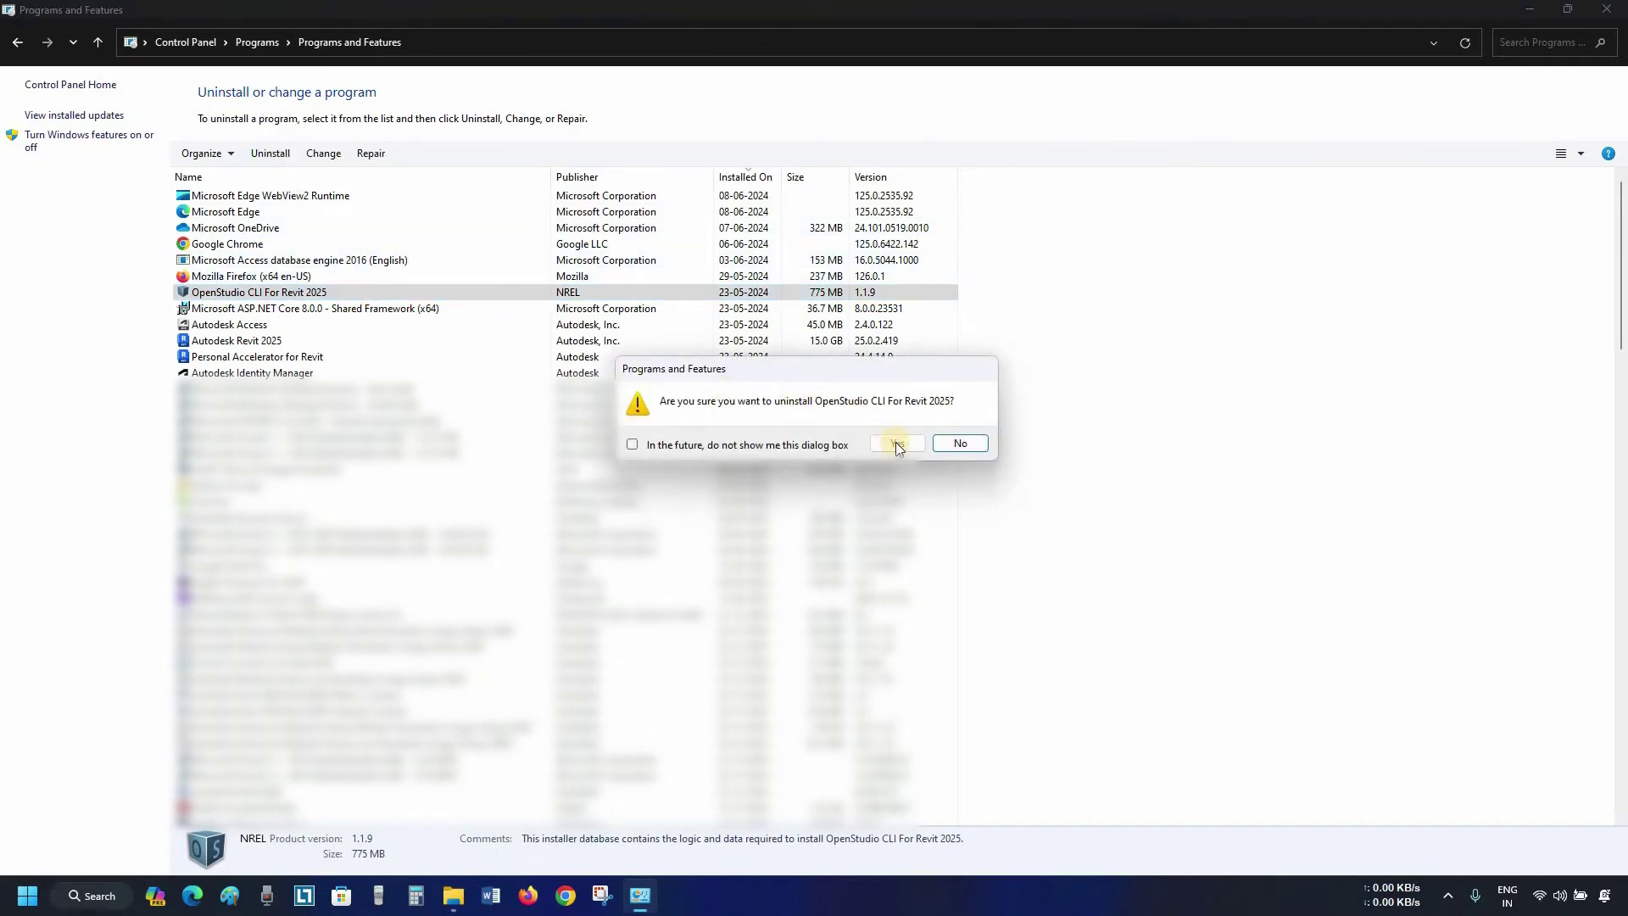
{"action": "left_click", "coordinate": [897, 444]}
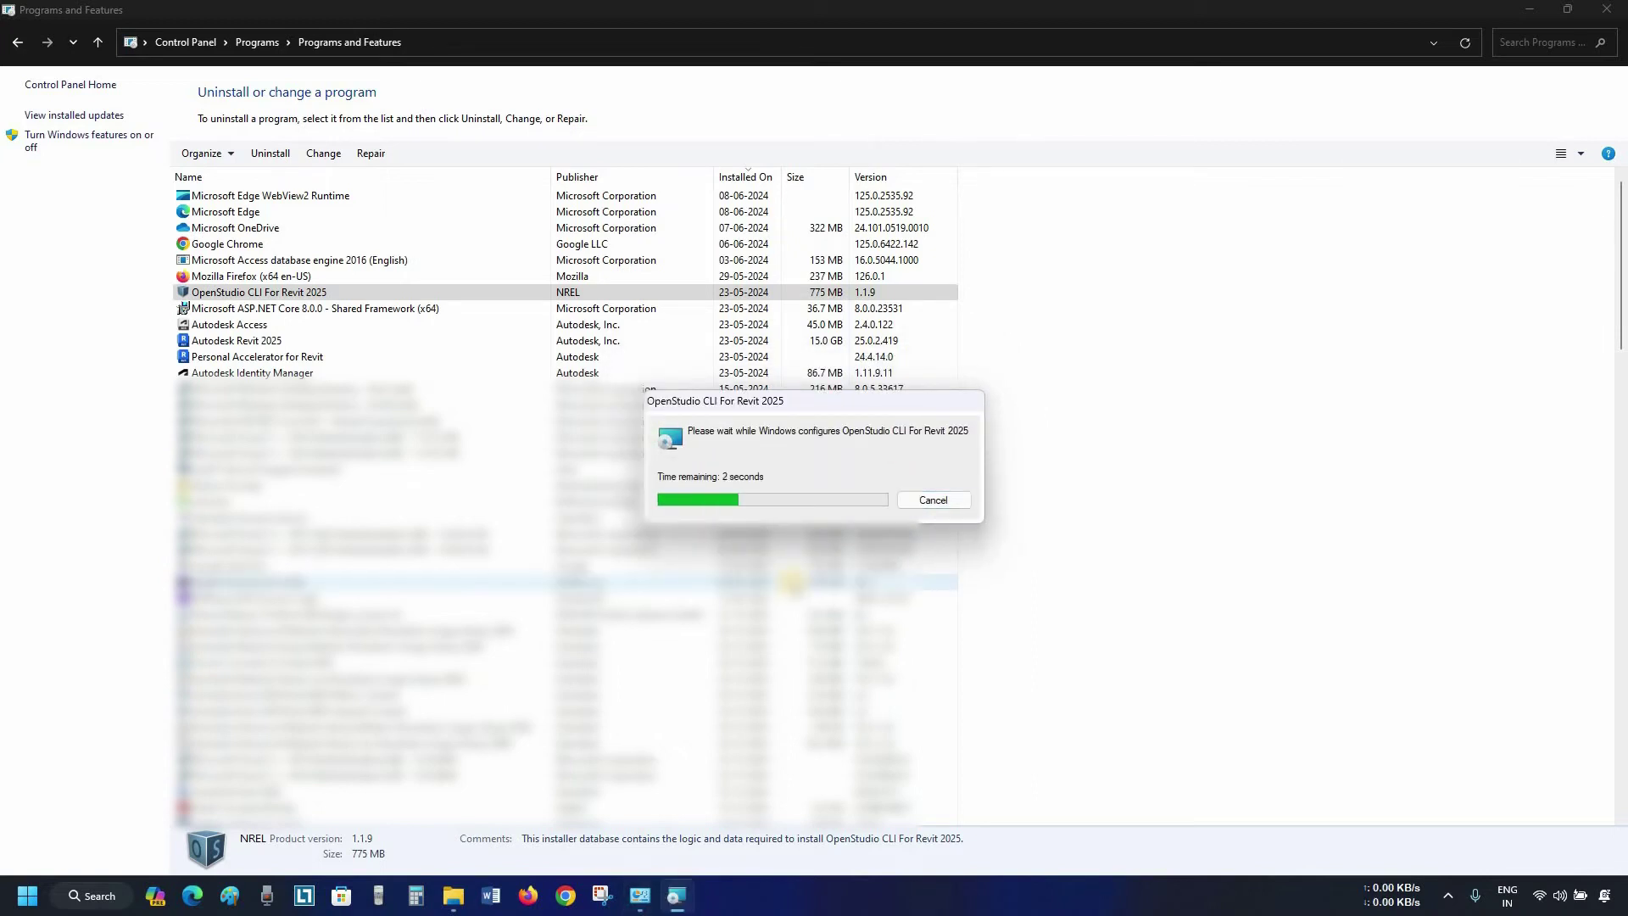
Step: Remove Autodesk Access through its uninstaller and finish once it reports success
{"action": "left_click", "coordinate": [344, 309]}
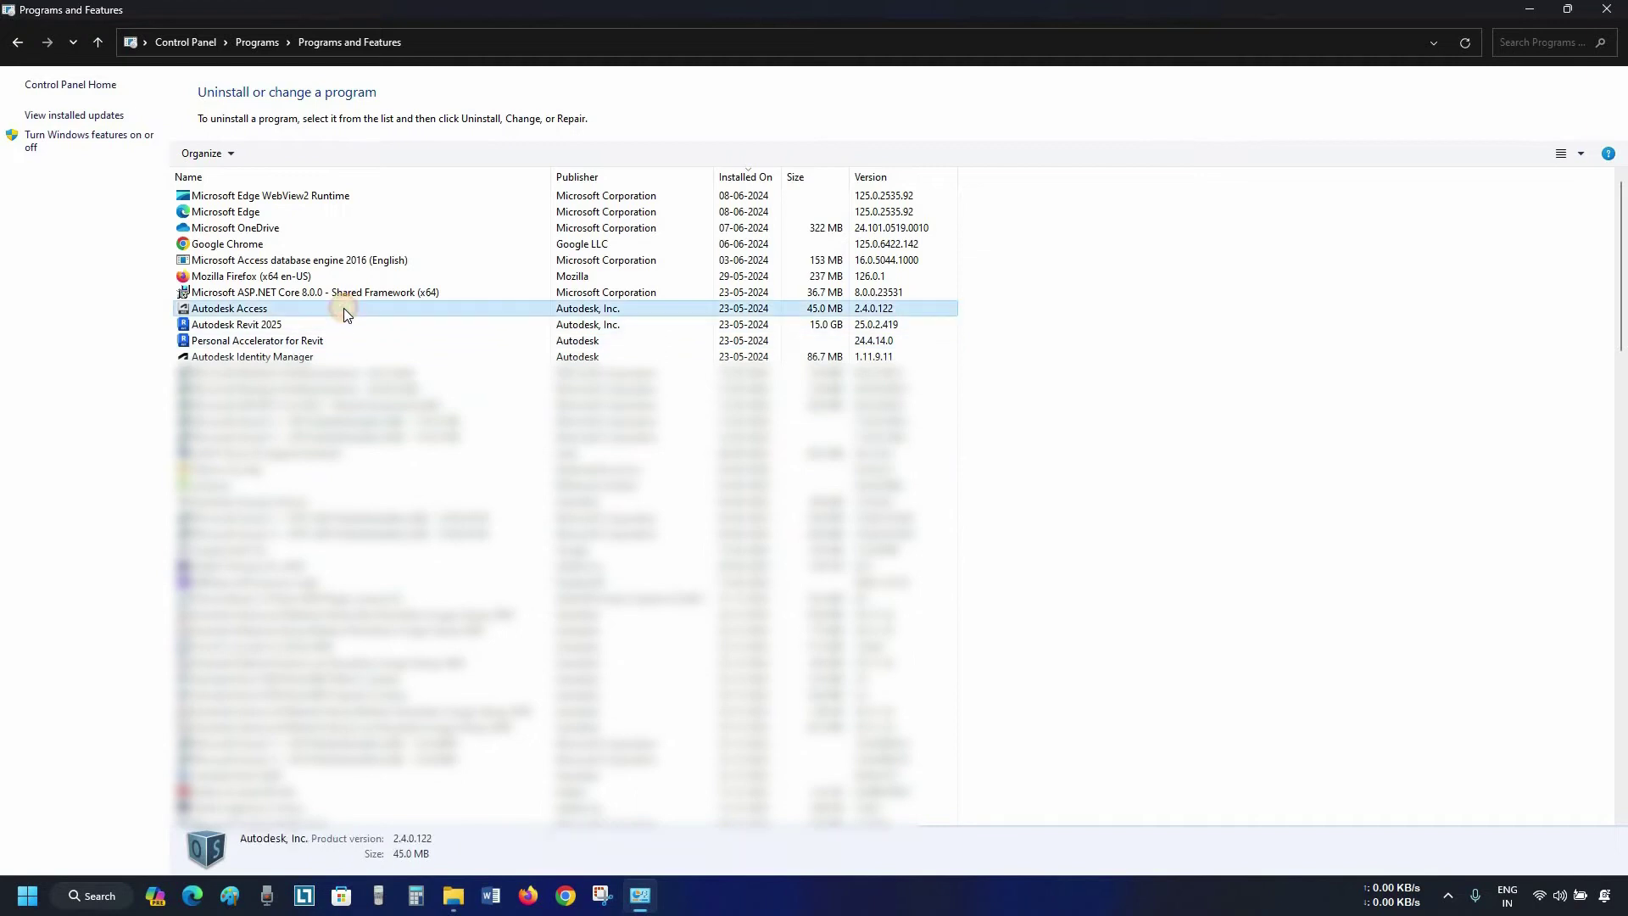
{"action": "left_click", "coordinate": [271, 153]}
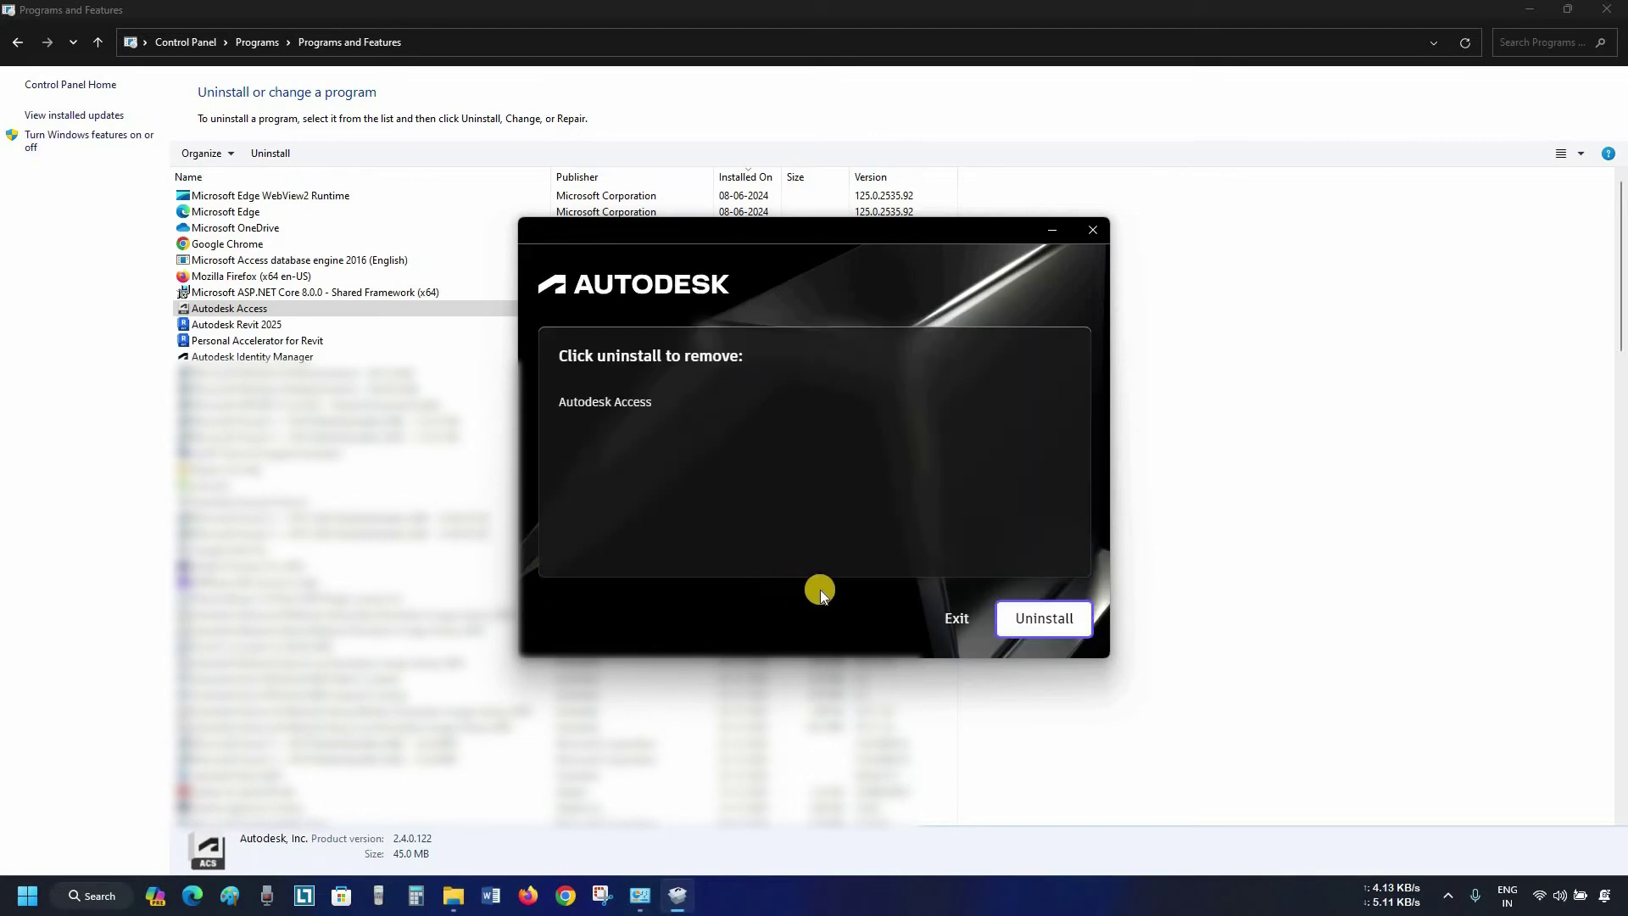
{"action": "left_click", "coordinate": [1043, 618]}
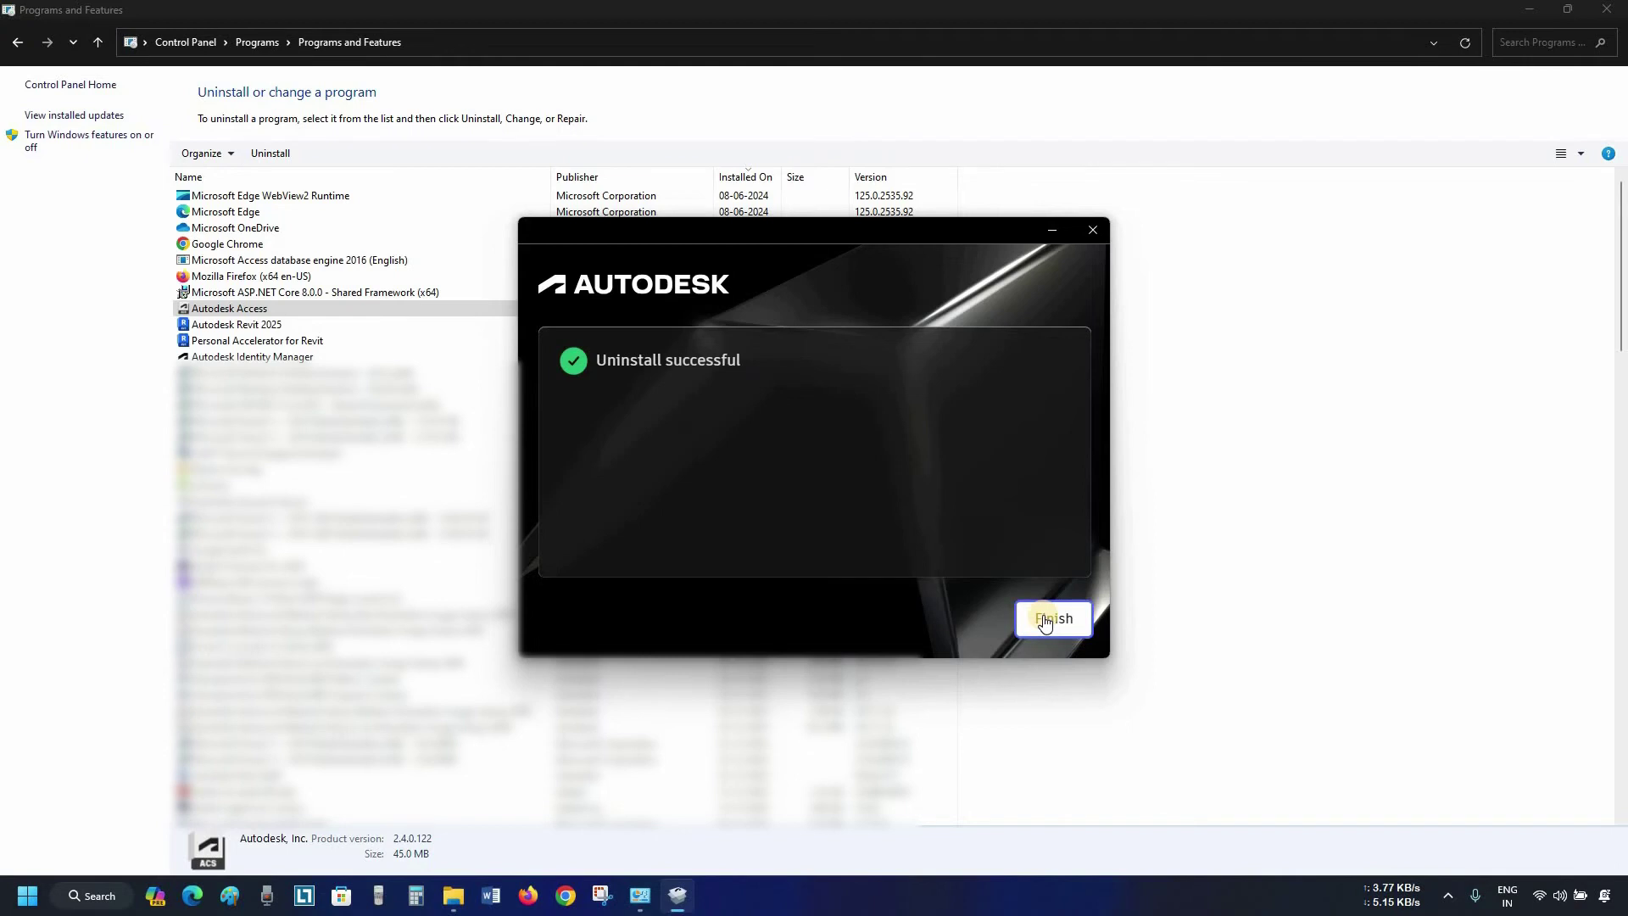
{"action": "left_click", "coordinate": [1044, 621]}
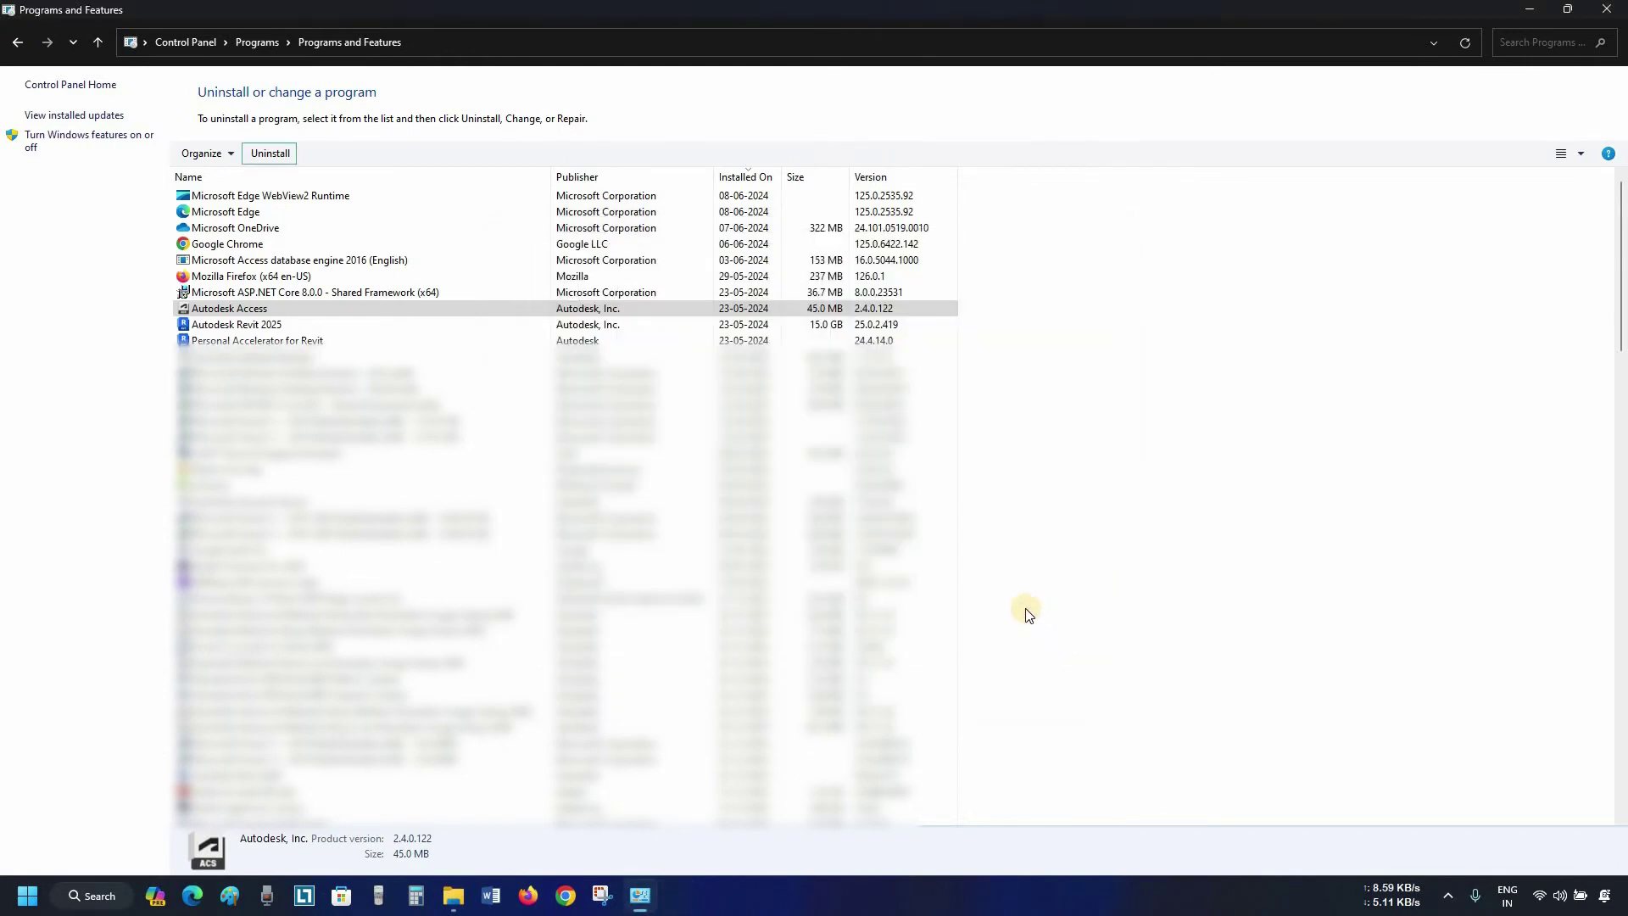
Step: Remove Autodesk Revit 2025 through its uninstaller and finish once it reports success
{"action": "left_click", "coordinate": [362, 326]}
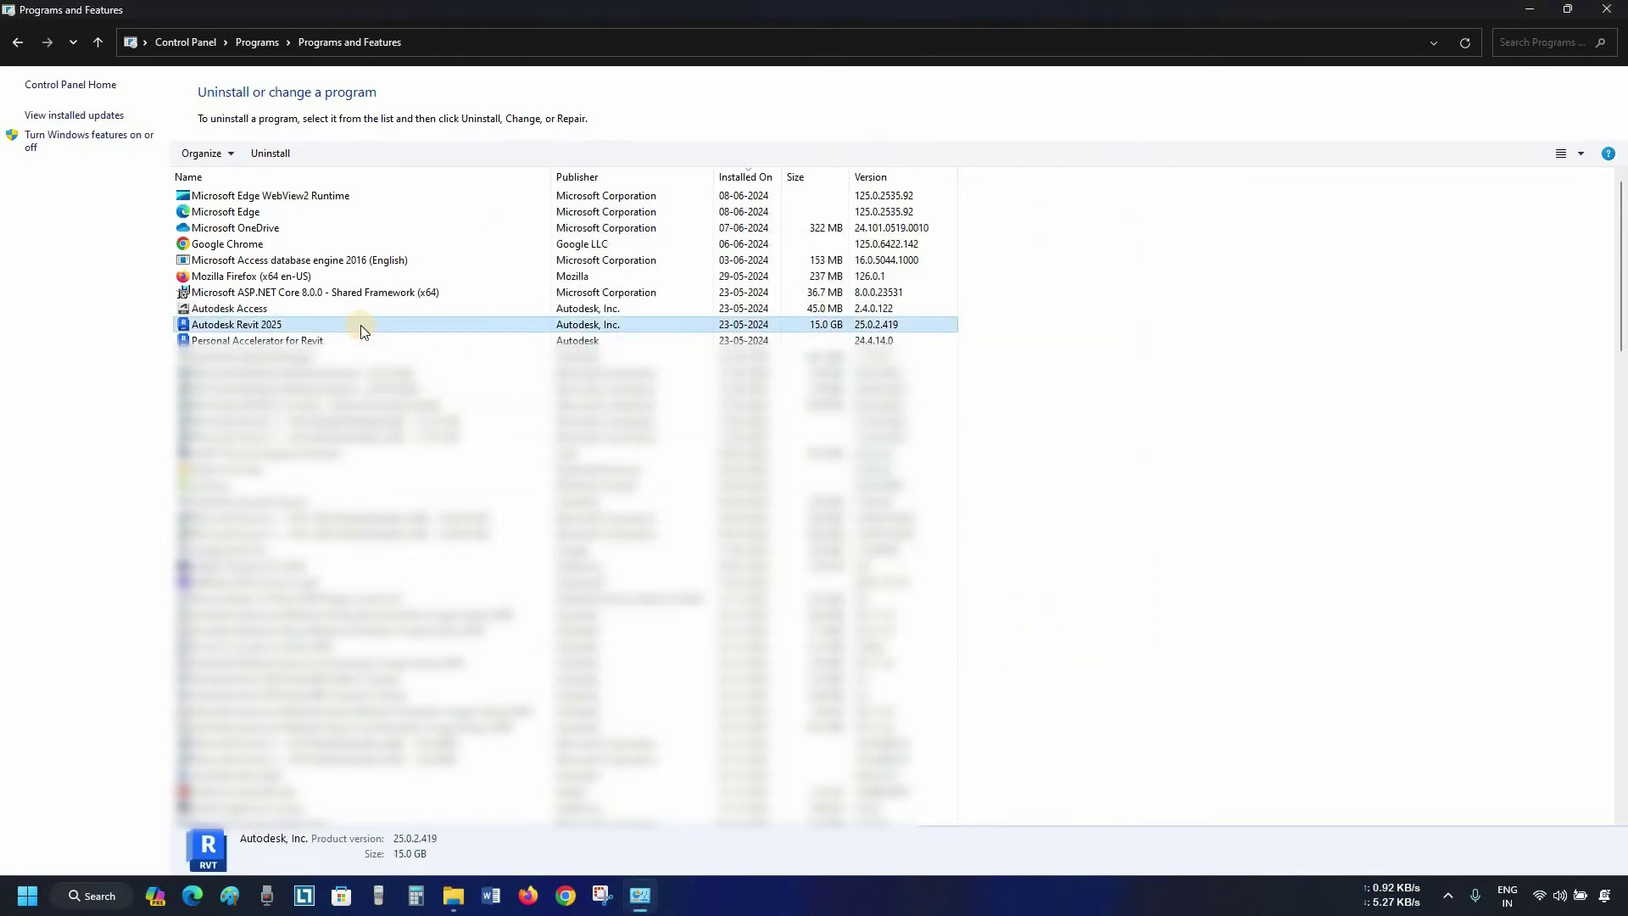
{"action": "left_click", "coordinate": [272, 154]}
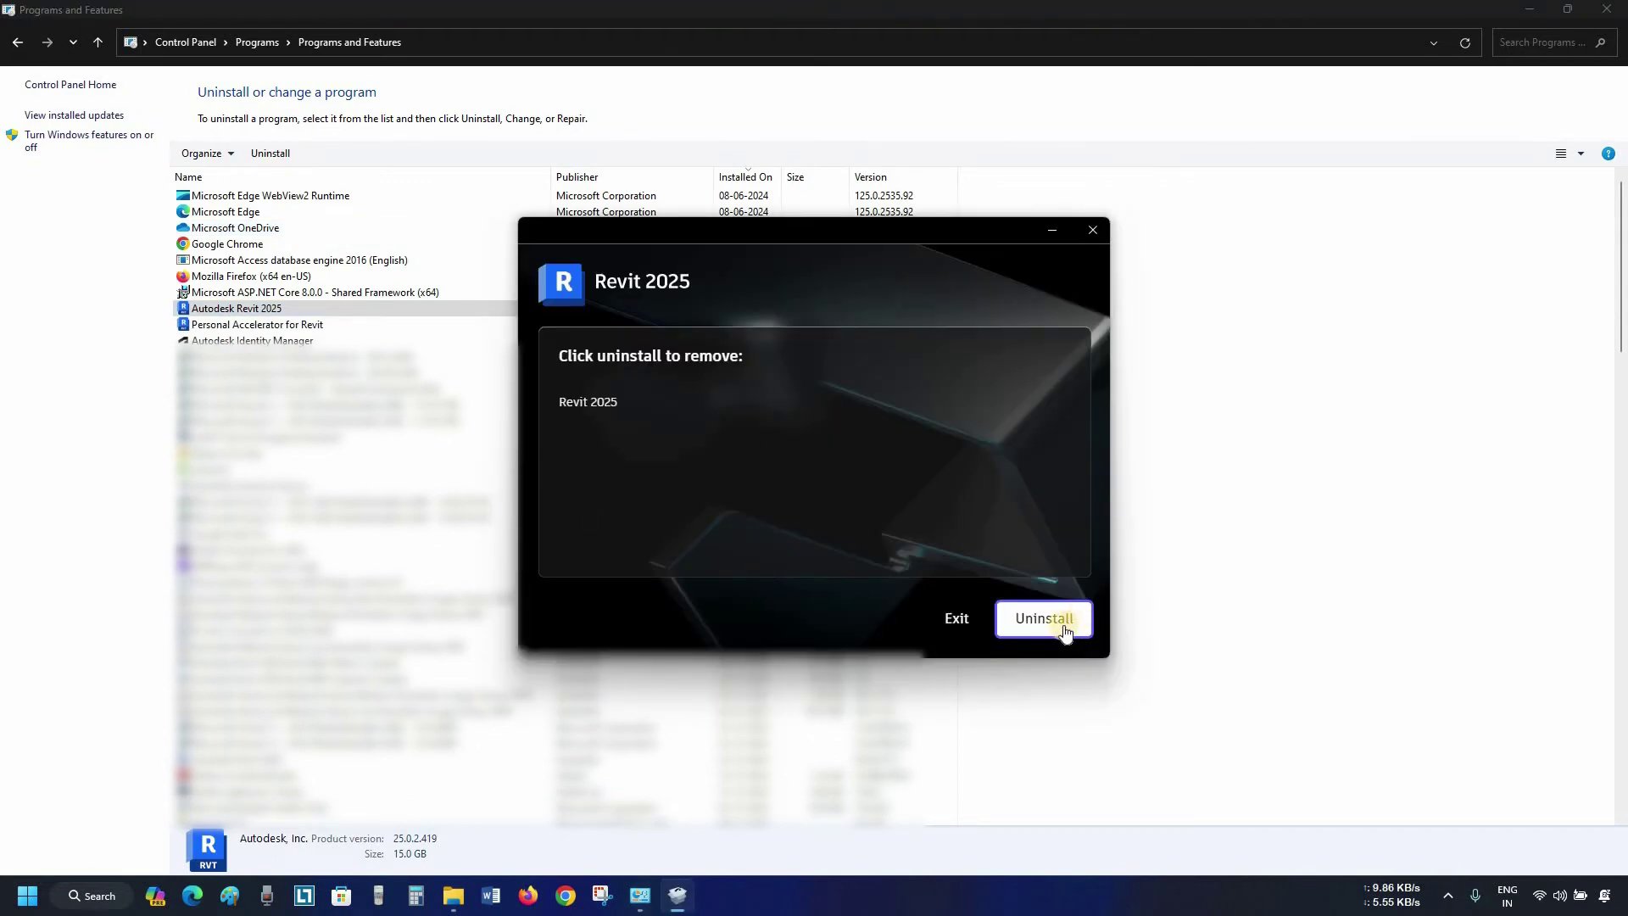
{"action": "left_click", "coordinate": [1070, 625]}
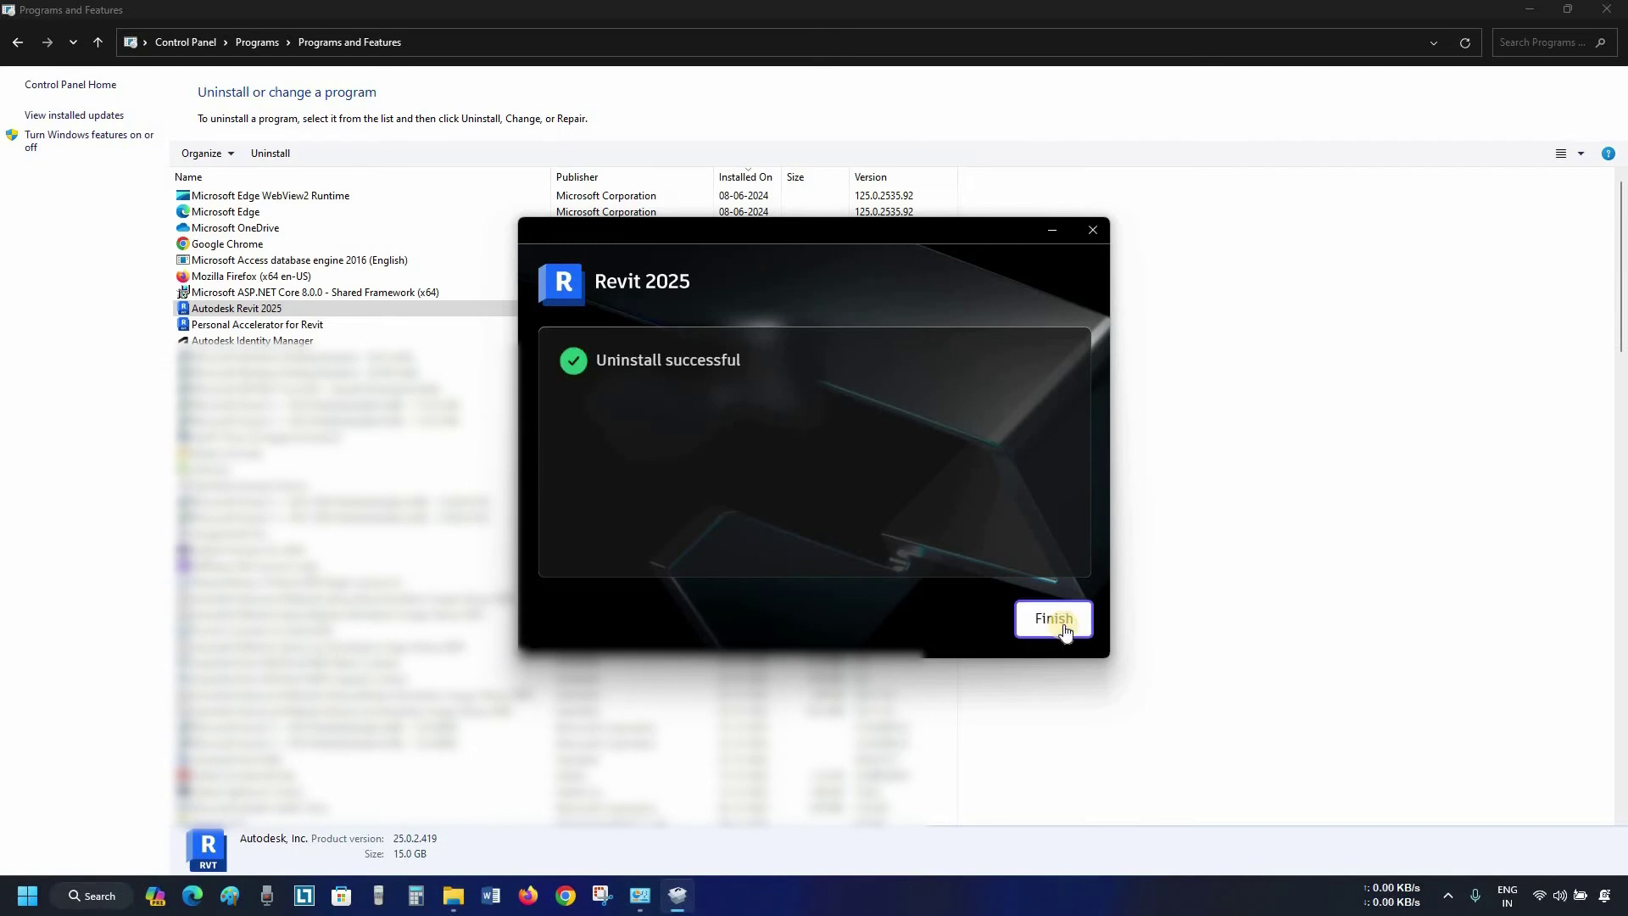
{"action": "left_click", "coordinate": [1065, 629]}
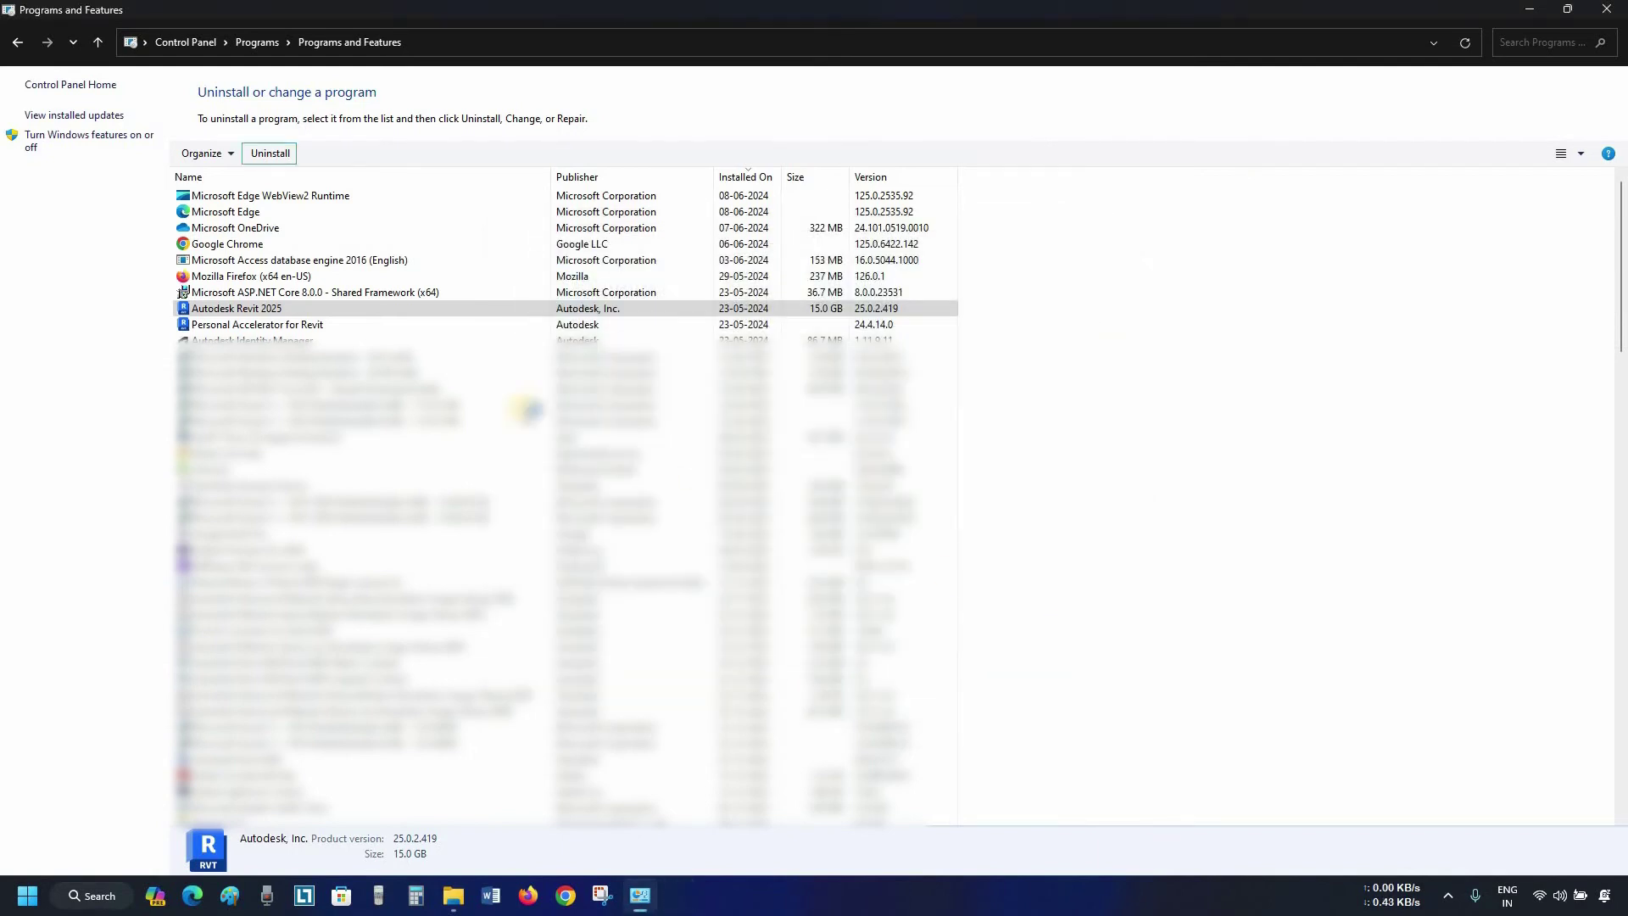
Step: Uninstall Personal Accelerator for Revit, confirming with Yes
{"action": "left_click", "coordinate": [339, 328]}
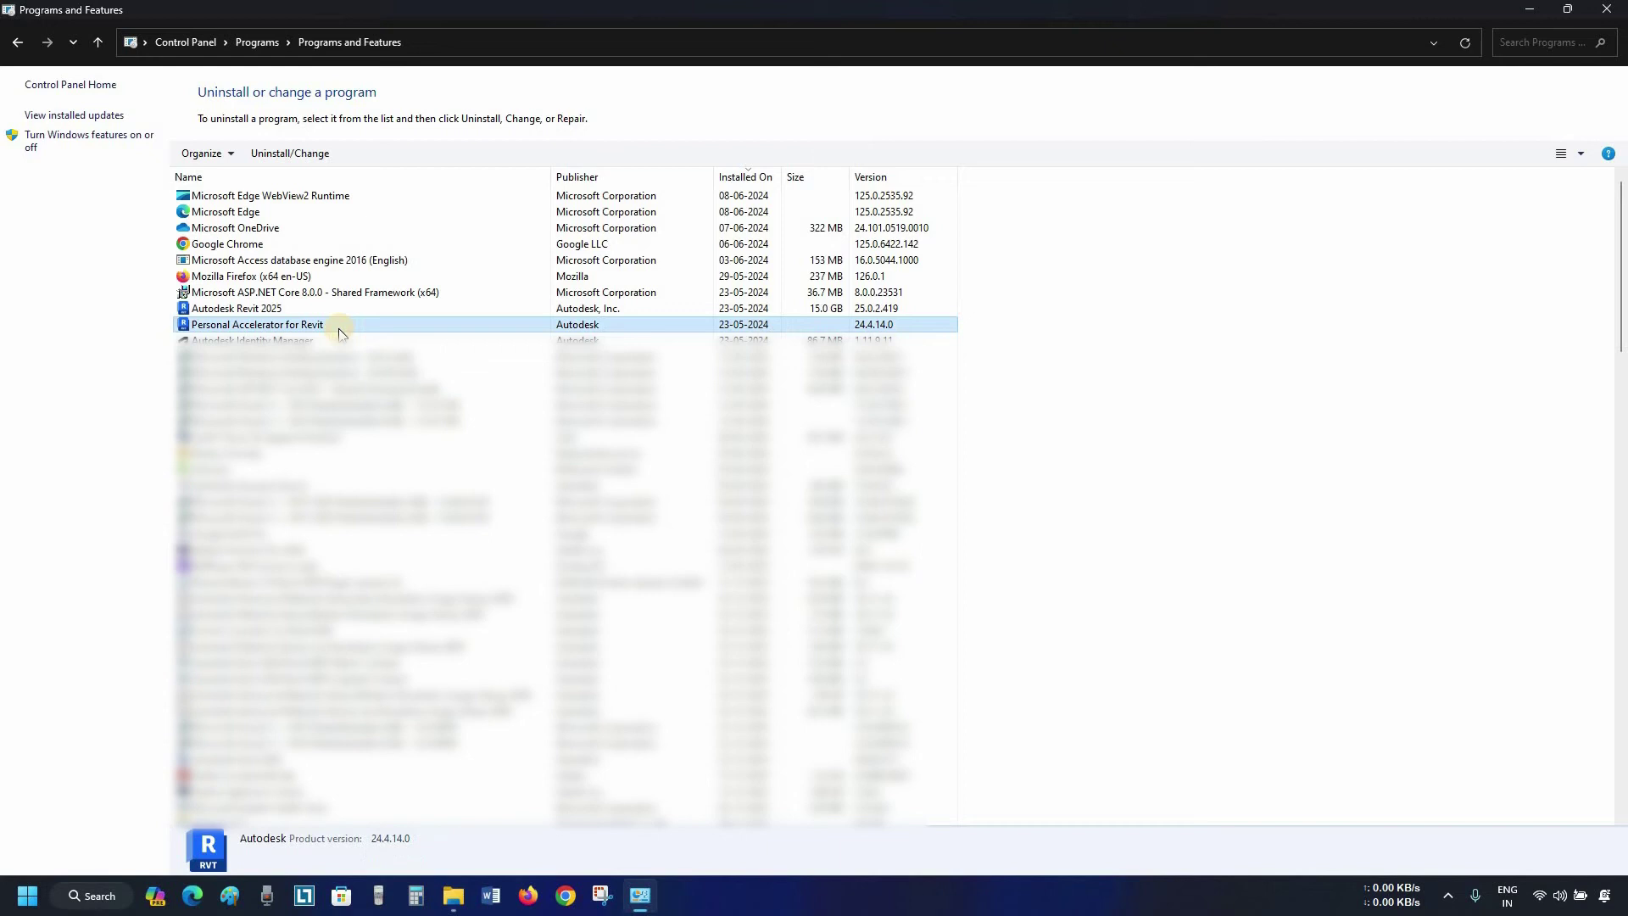
{"action": "left_click", "coordinate": [268, 152]}
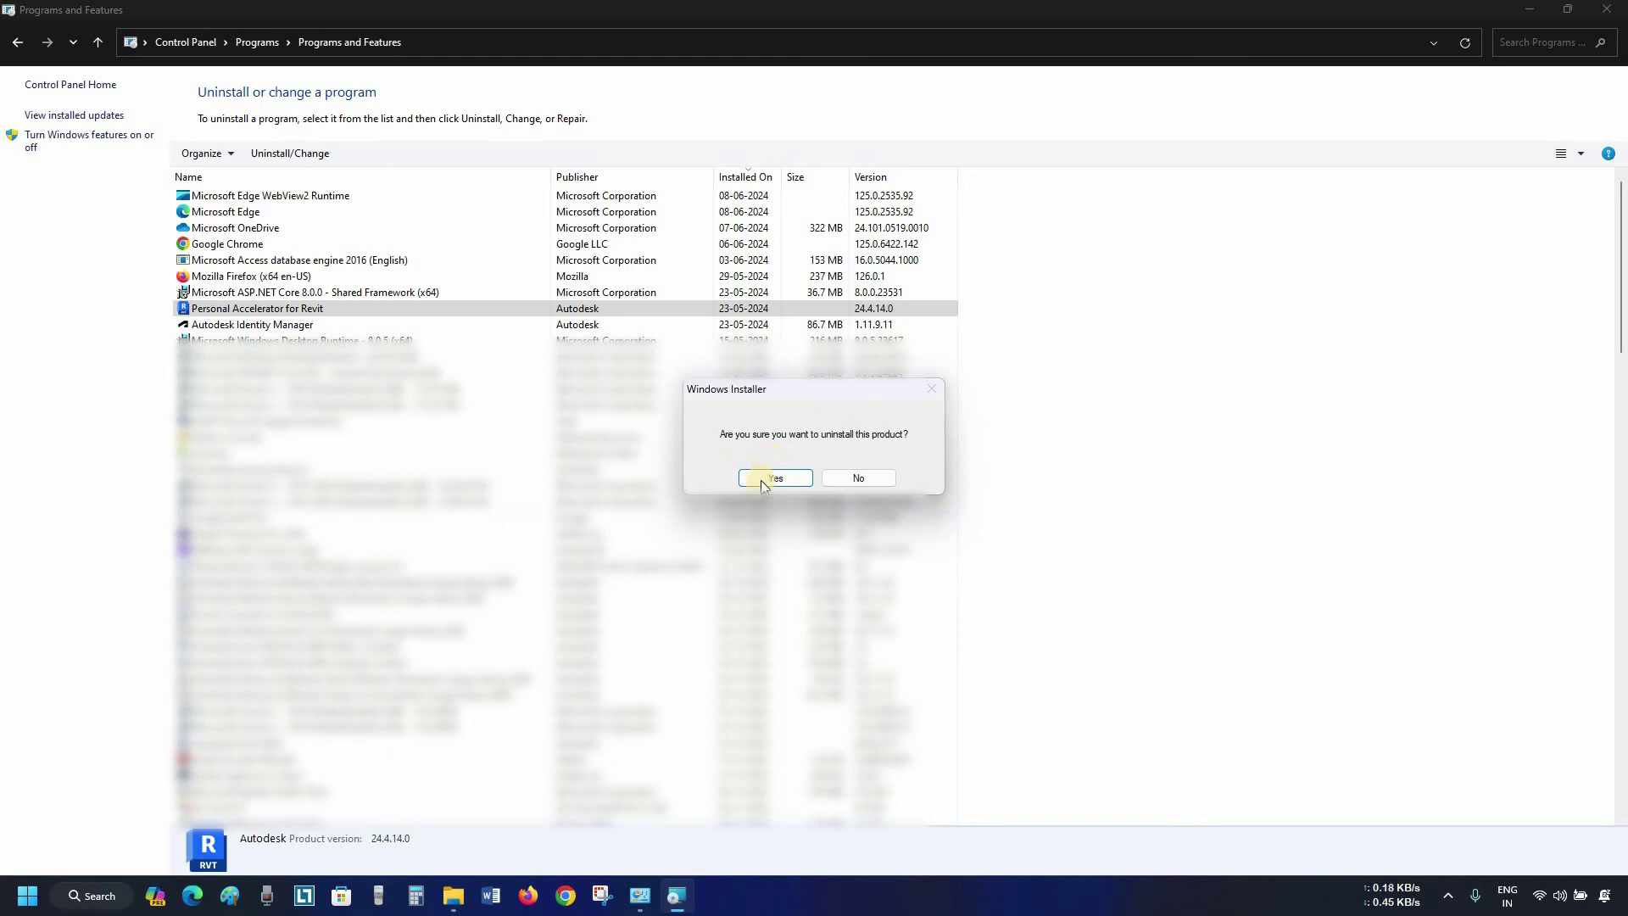
{"action": "left_click", "coordinate": [760, 480]}
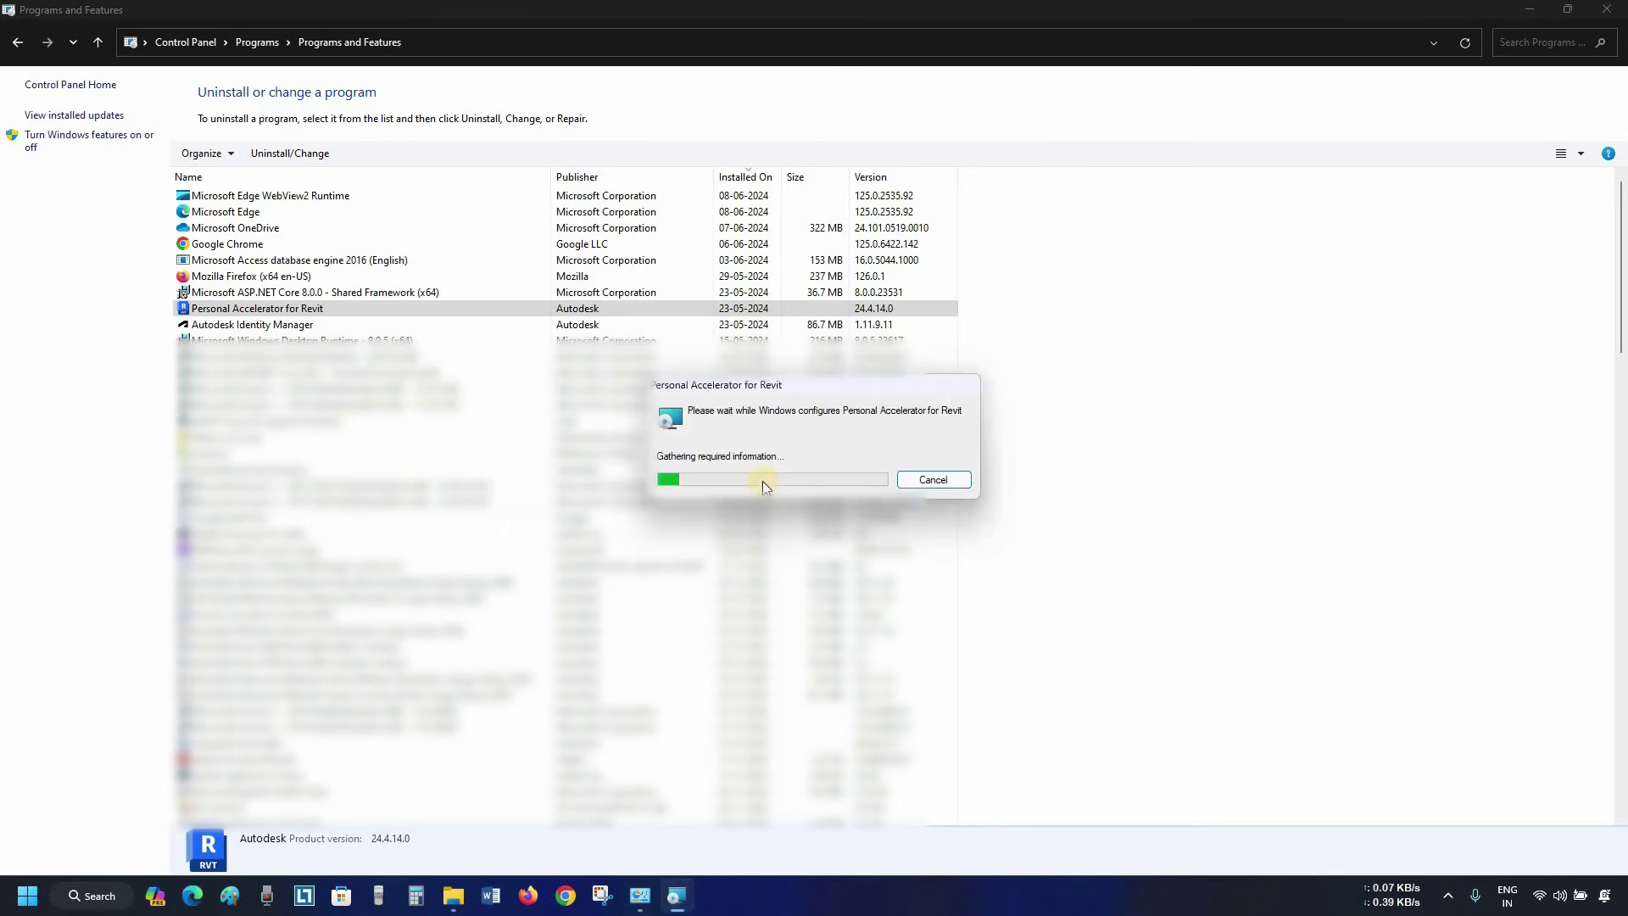
{"action": "left_click", "coordinate": [371, 310]}
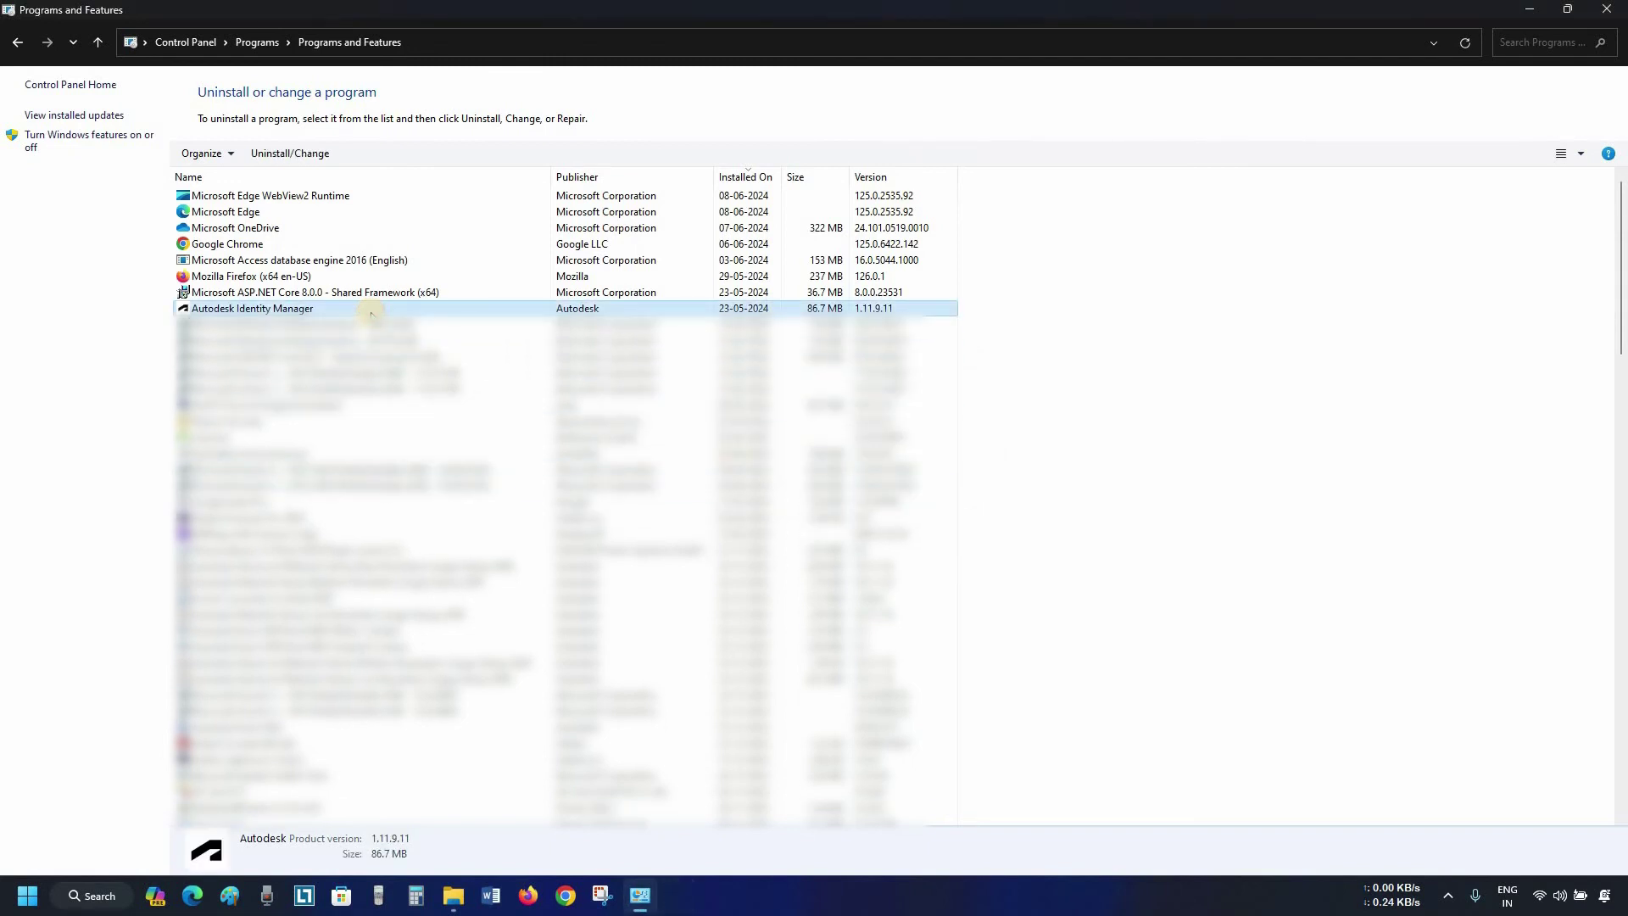
Step: Remove Autodesk Identity Manager, agreeing to begin and acknowledging the completion with OK
{"action": "left_click", "coordinate": [270, 153]}
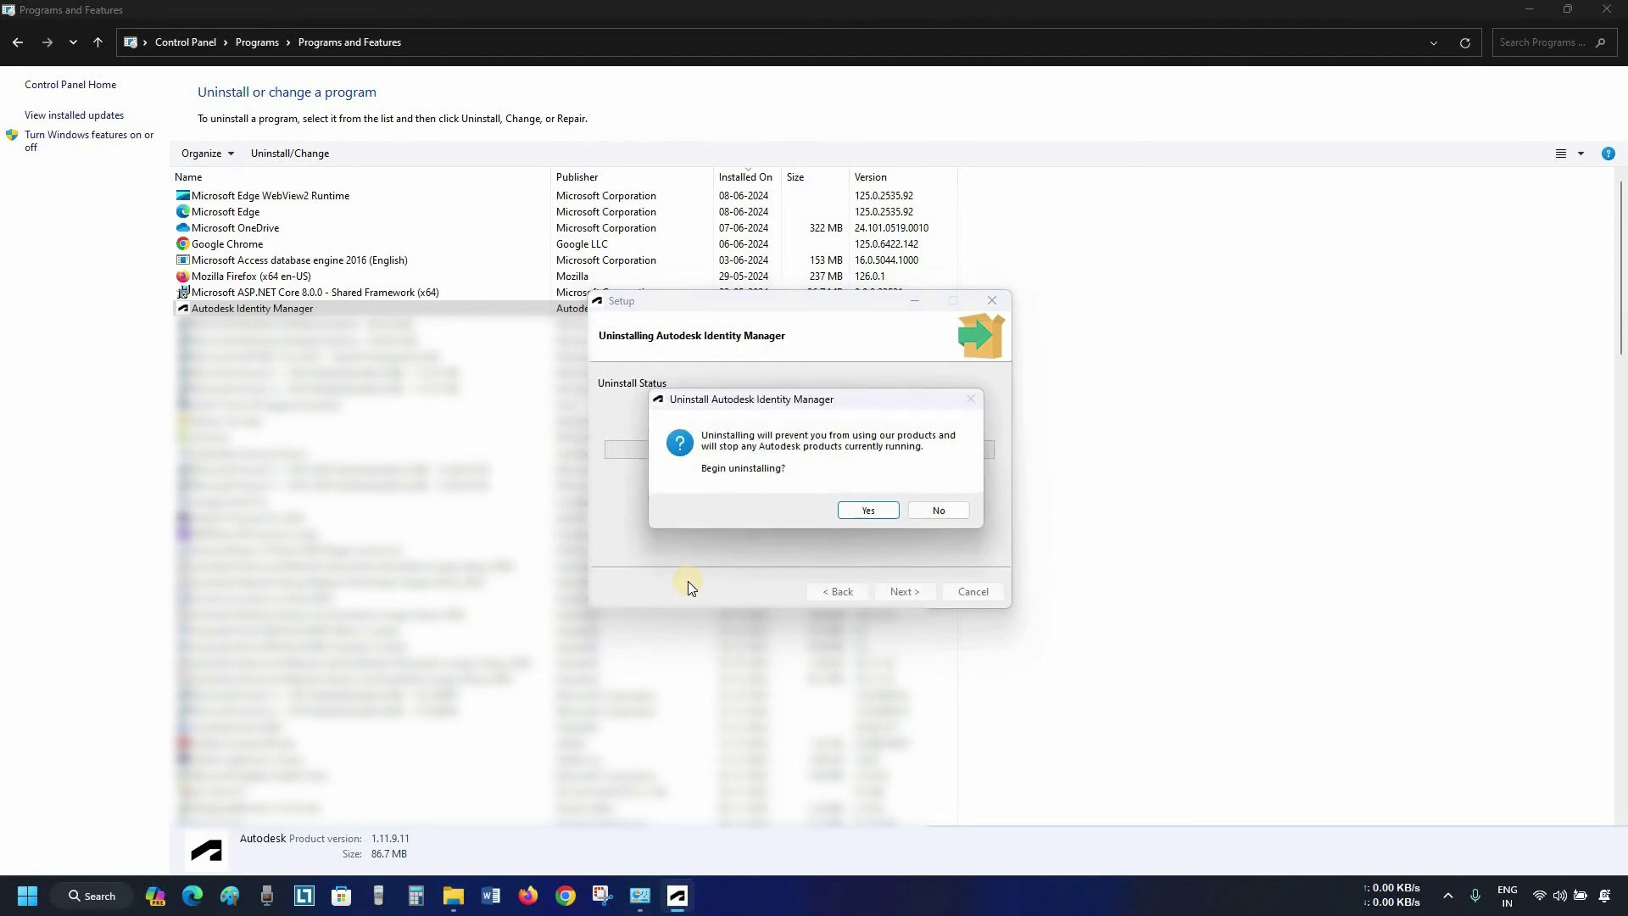
{"action": "left_click", "coordinate": [854, 514]}
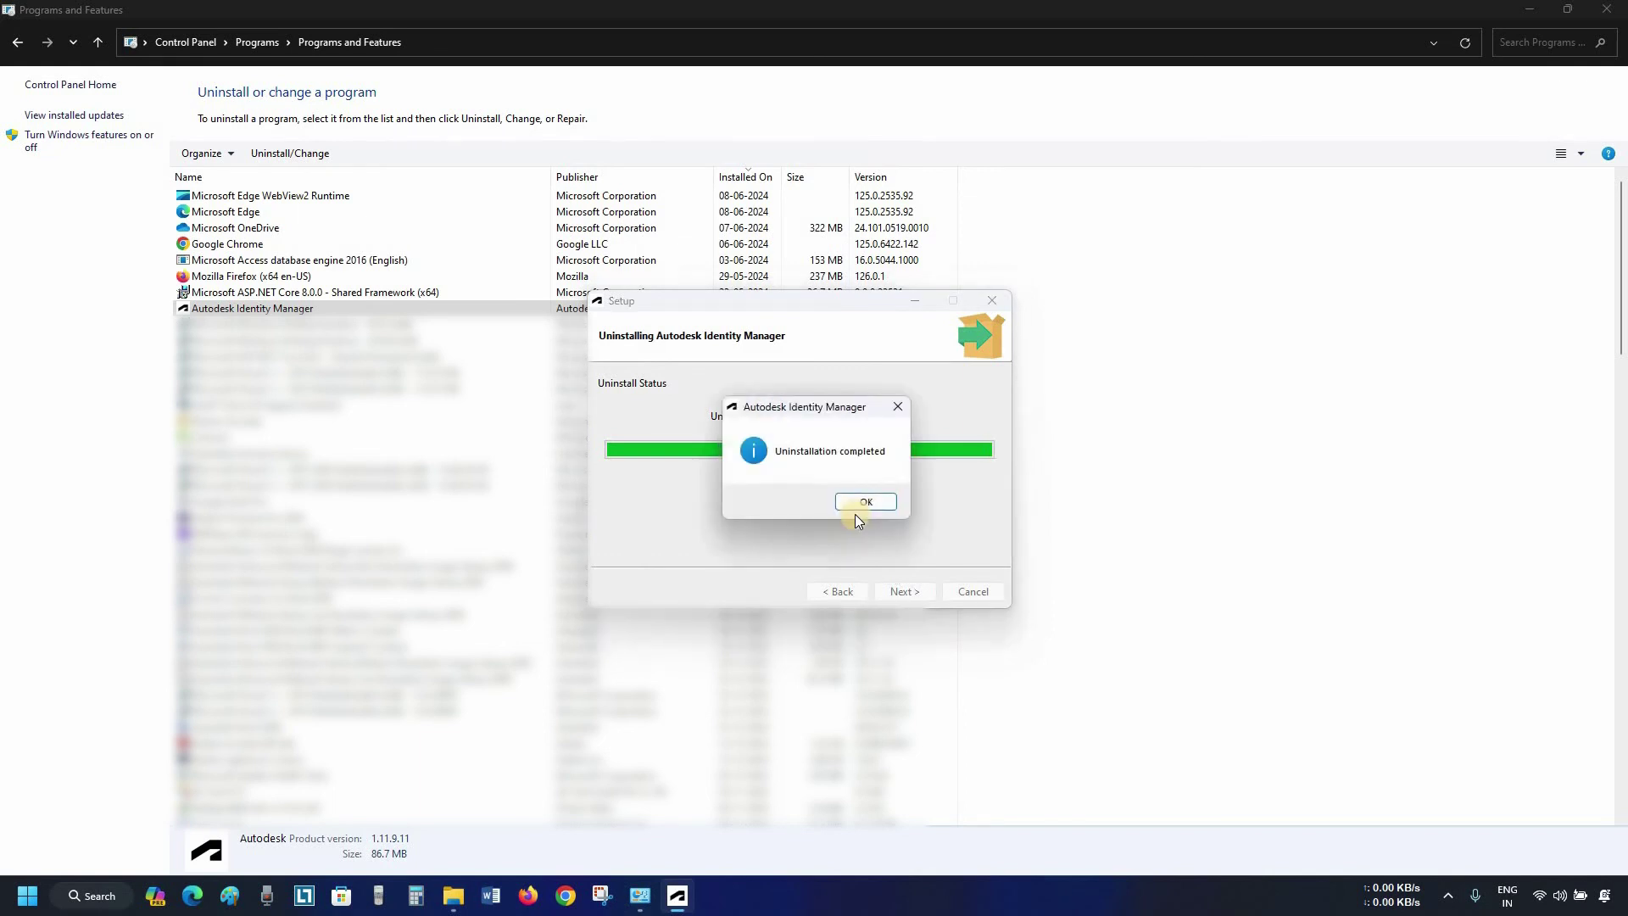
{"action": "left_click", "coordinate": [858, 505]}
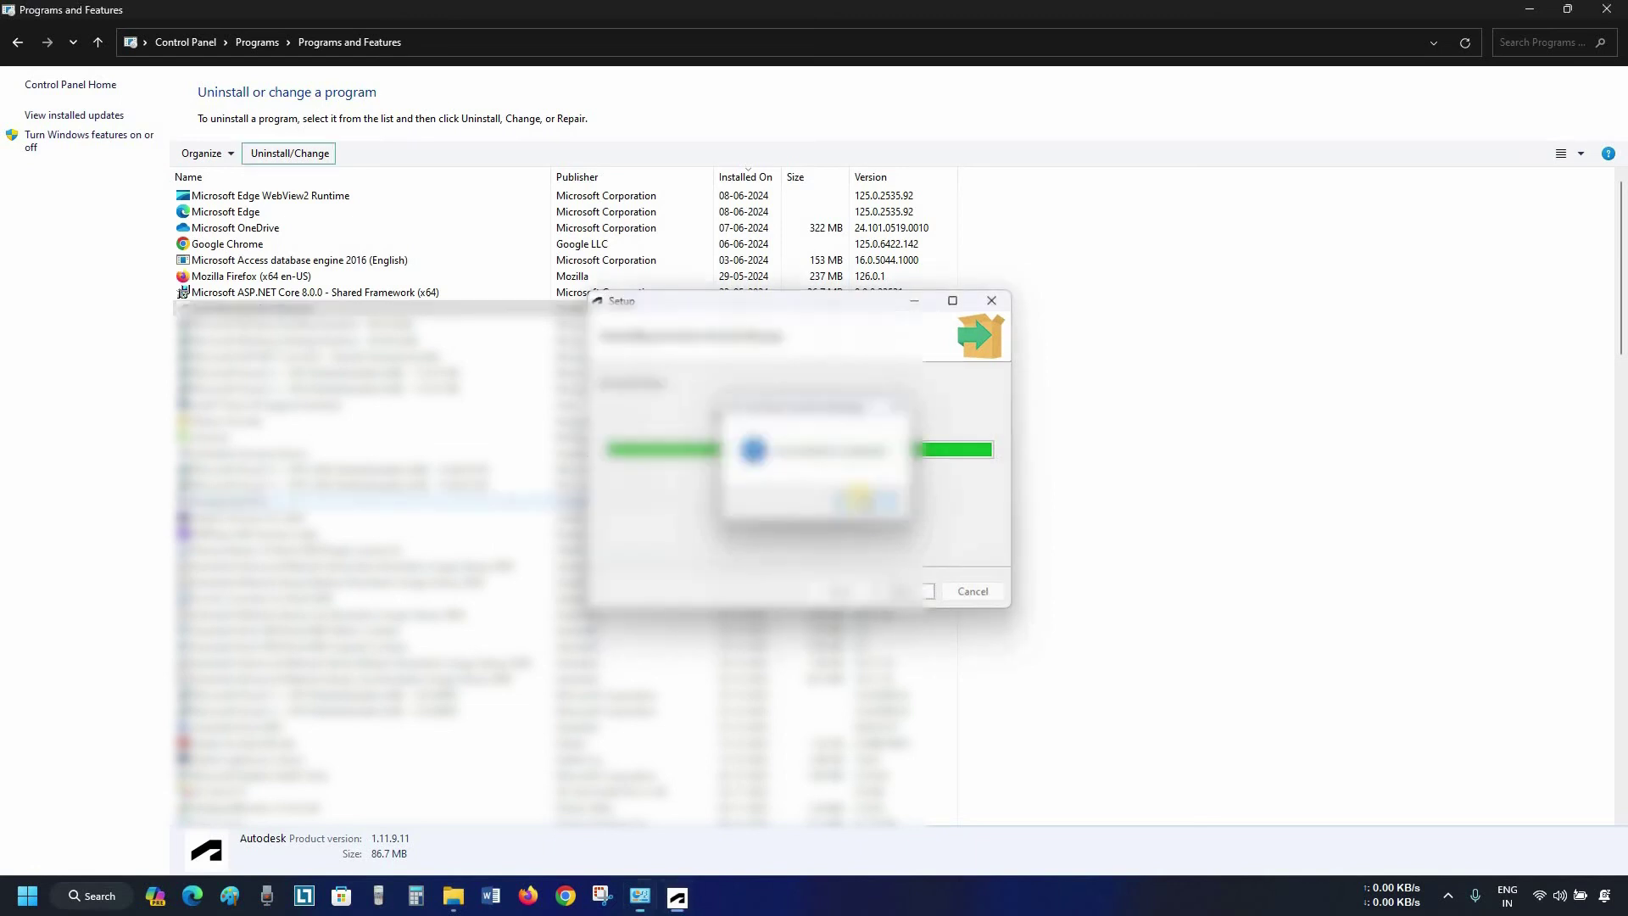
{"action": "left_click", "coordinate": [467, 442]}
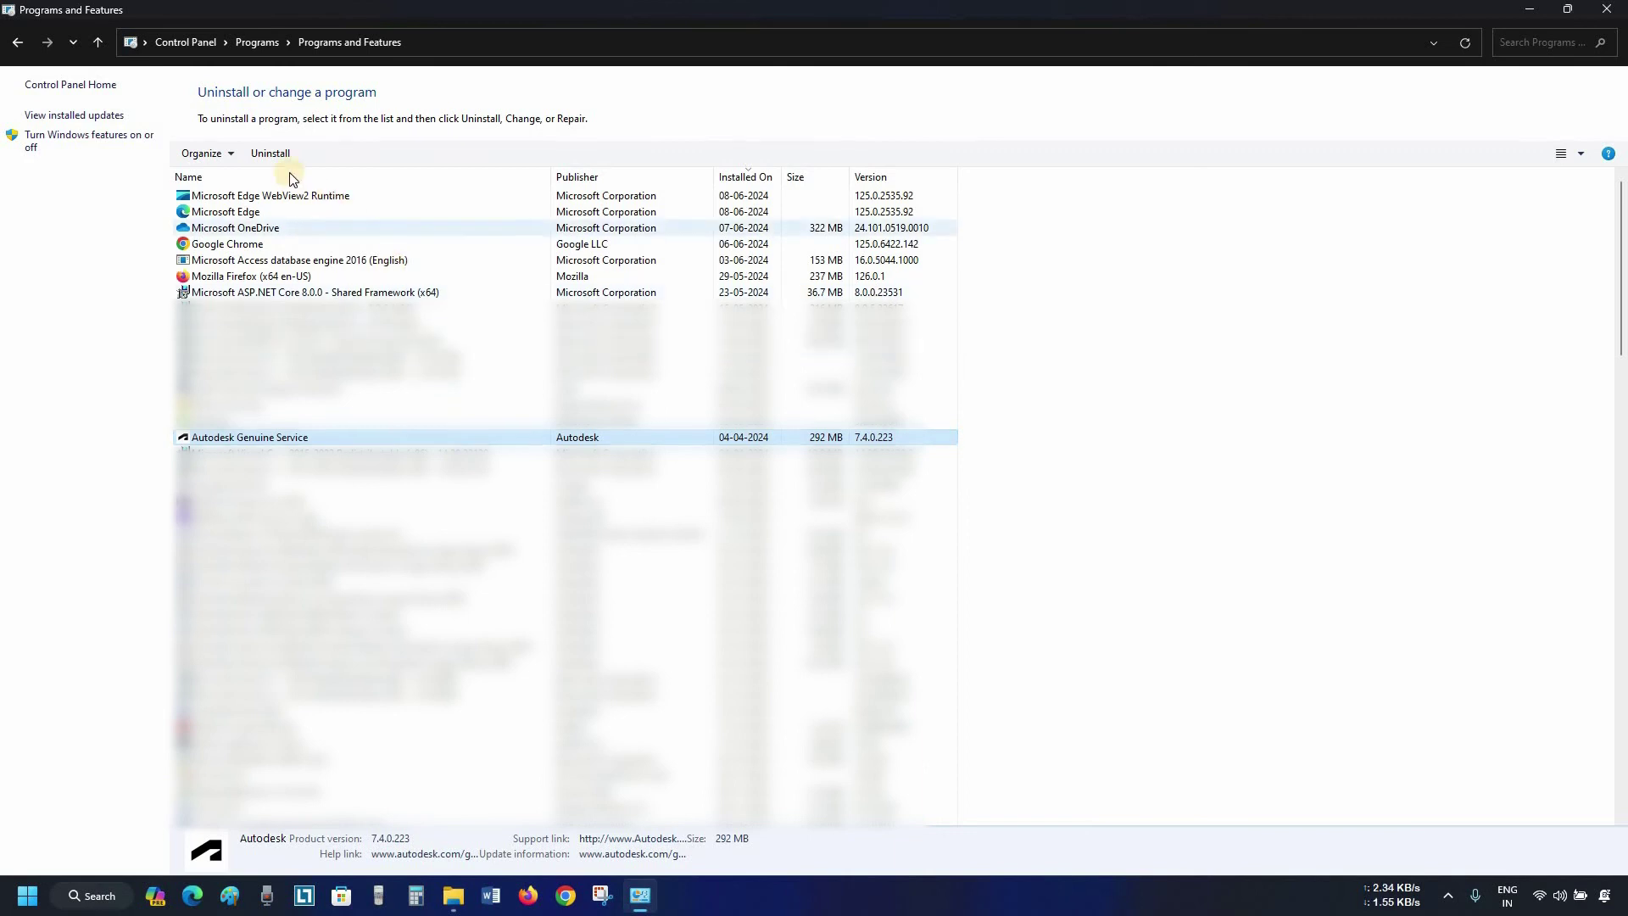
Step: Uninstall Autodesk Genuine Service and confirm its removal
{"action": "left_click", "coordinate": [267, 153]}
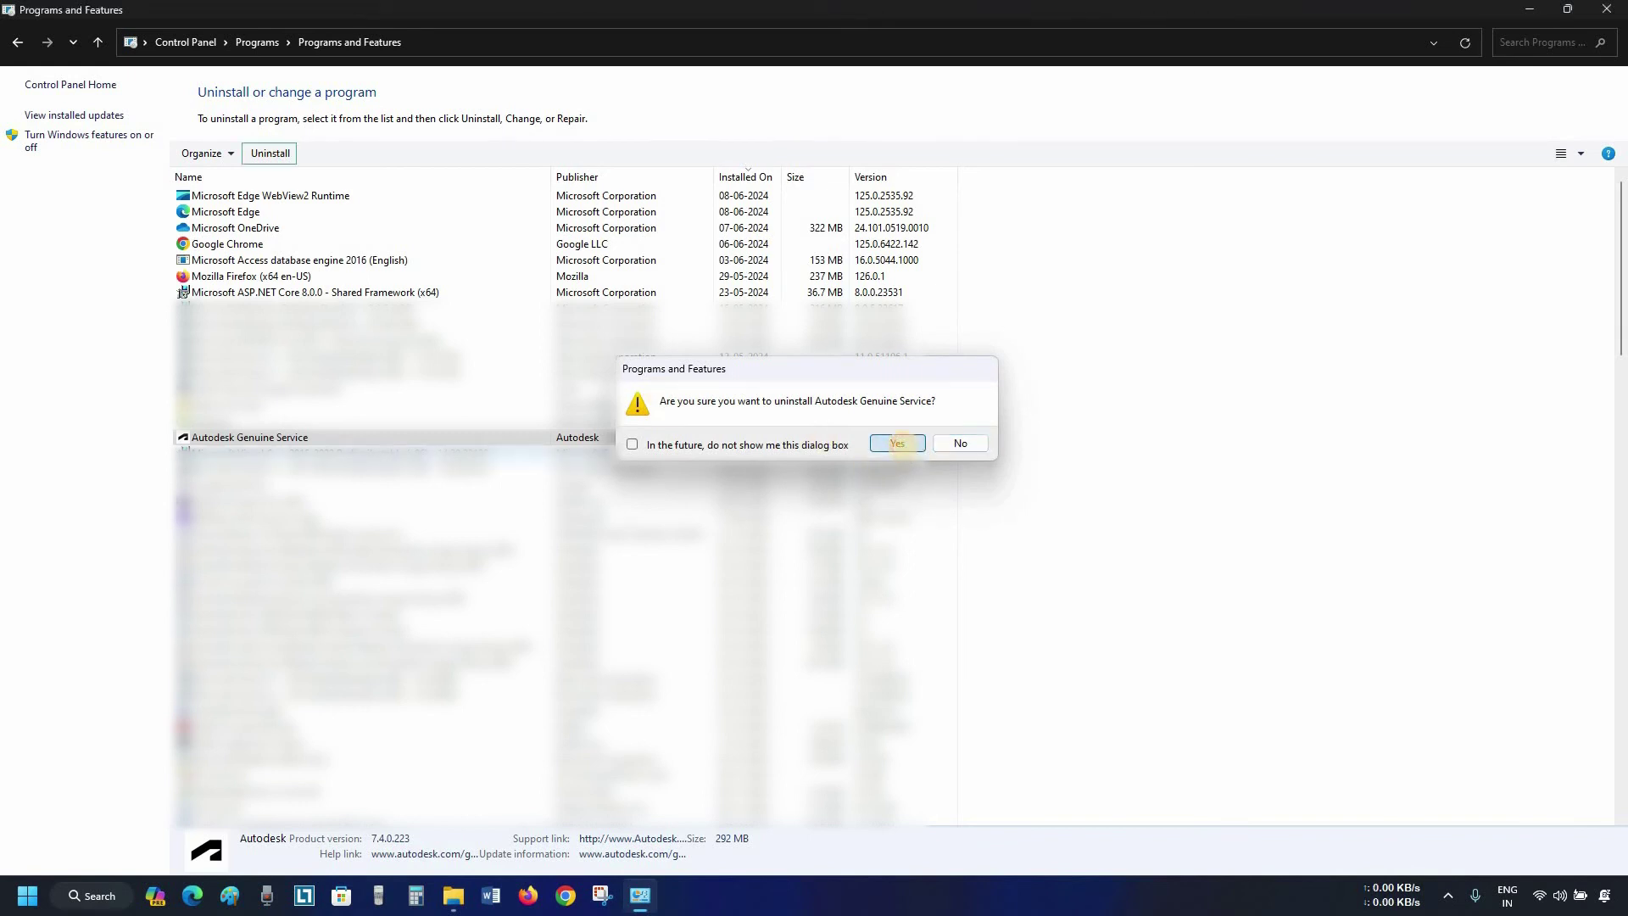
{"action": "left_click", "coordinate": [897, 443]}
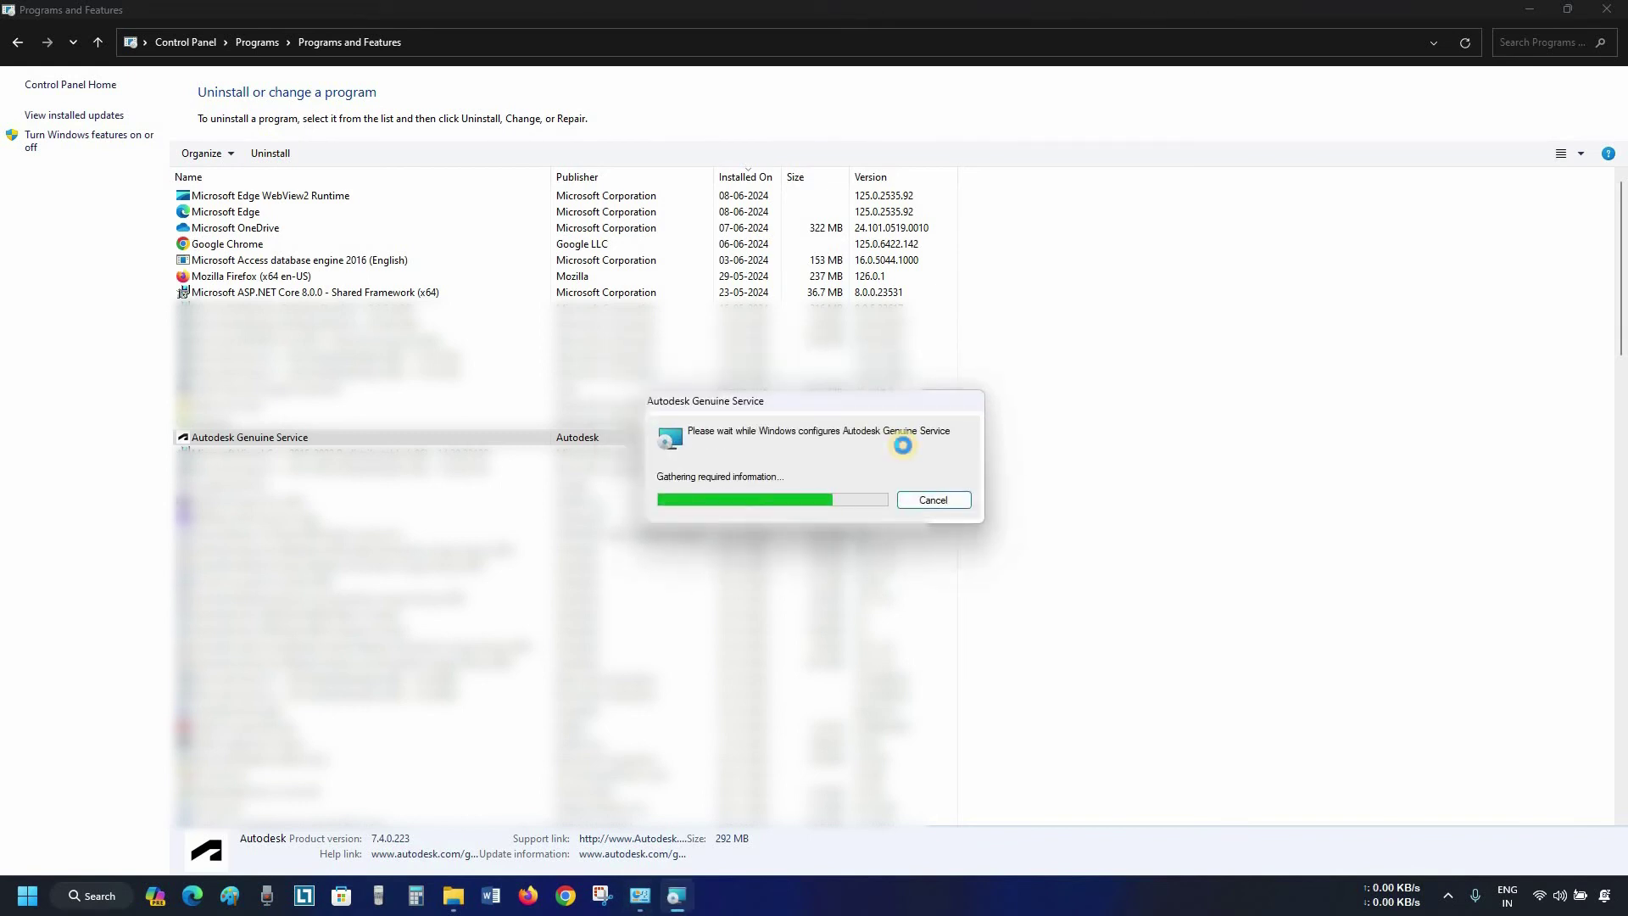